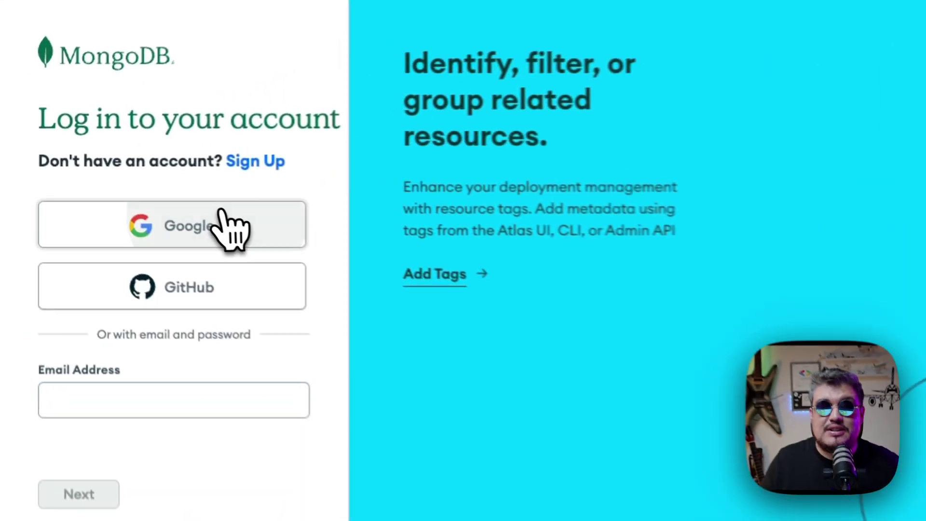
# - Sign in to Atlas with the first Google account and load the Appsmith project overview
pyautogui.click(241, 231)
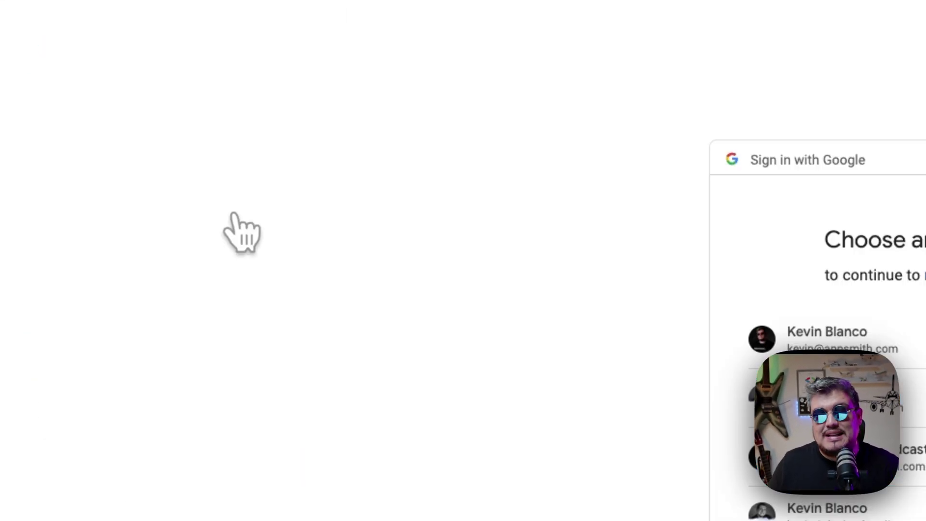
pyautogui.click(558, 301)
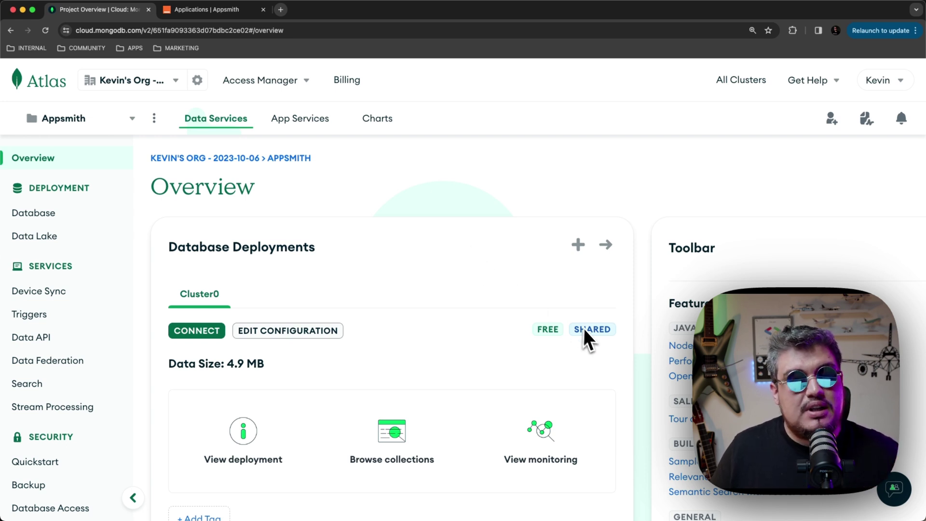
pyautogui.scroll(-1, 590, 331)
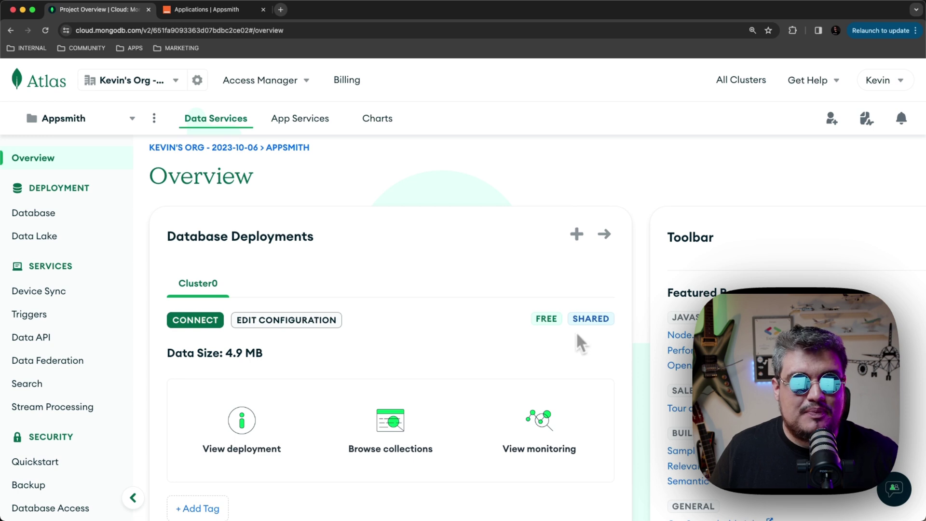
# - Browse Cluster0's collections from the Database page and collapse the appsmithee database
pyautogui.click(52, 216)
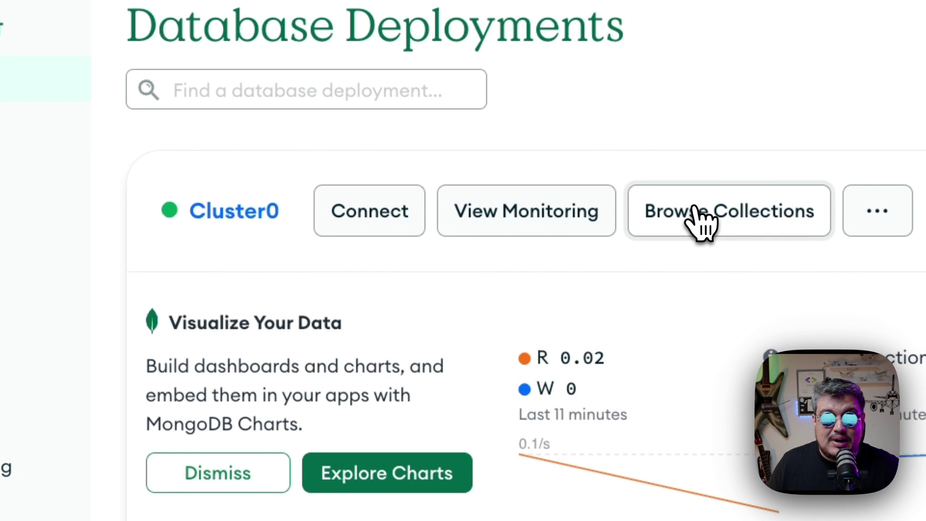
pyautogui.click(664, 210)
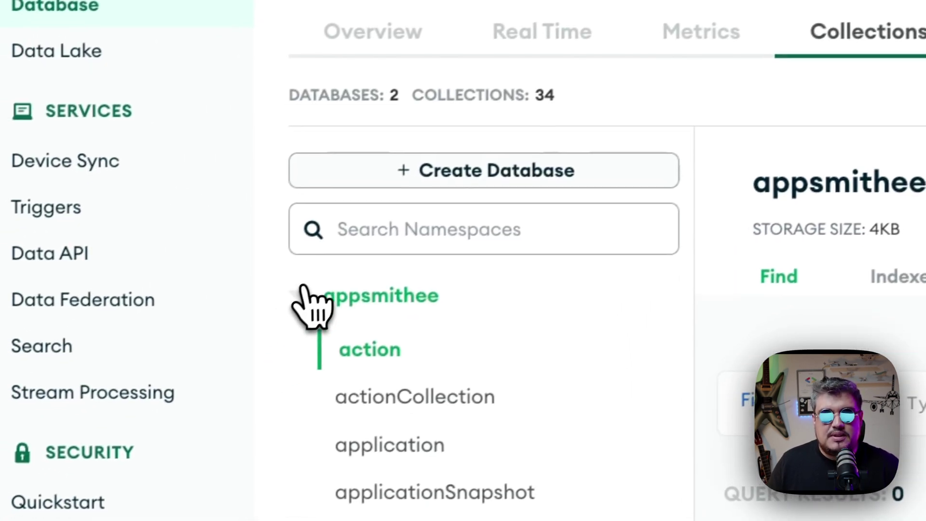
pyautogui.click(306, 291)
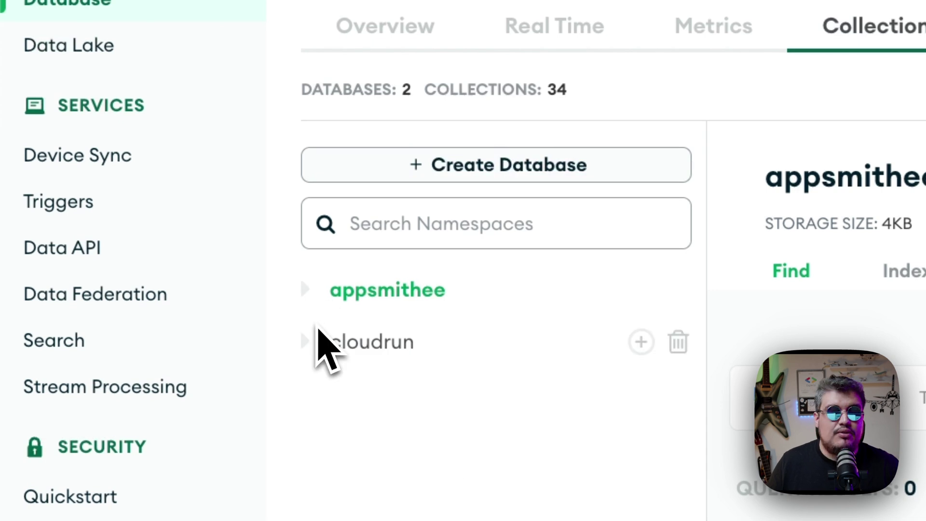
pyautogui.moveTo(391, 296)
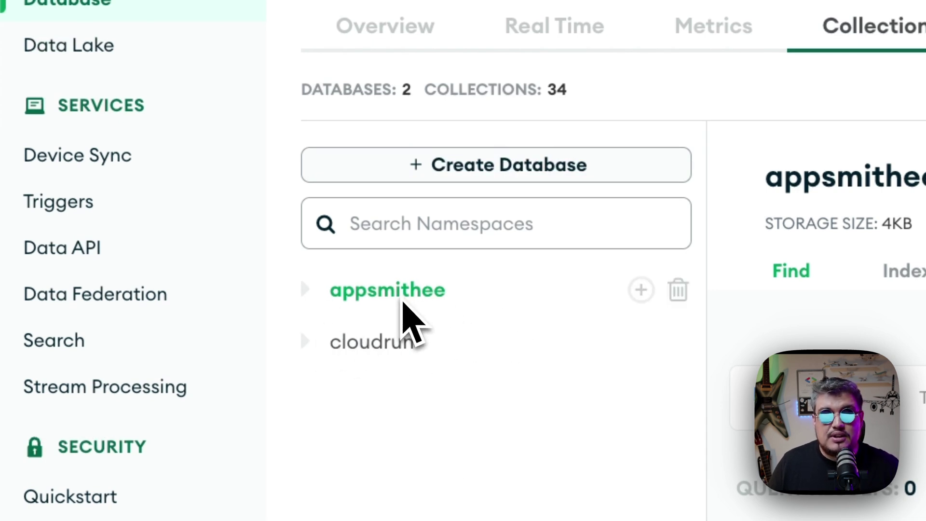
# - Create the appsmithlocal database with a first collection also named appsmithlocal
pyautogui.click(571, 171)
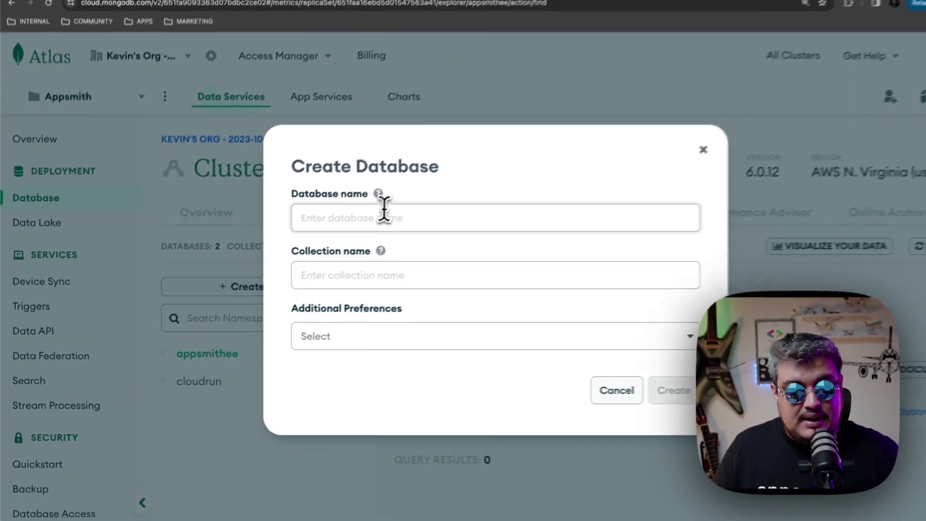
pyautogui.click(360, 230)
pyautogui.write('appsmithlocal')
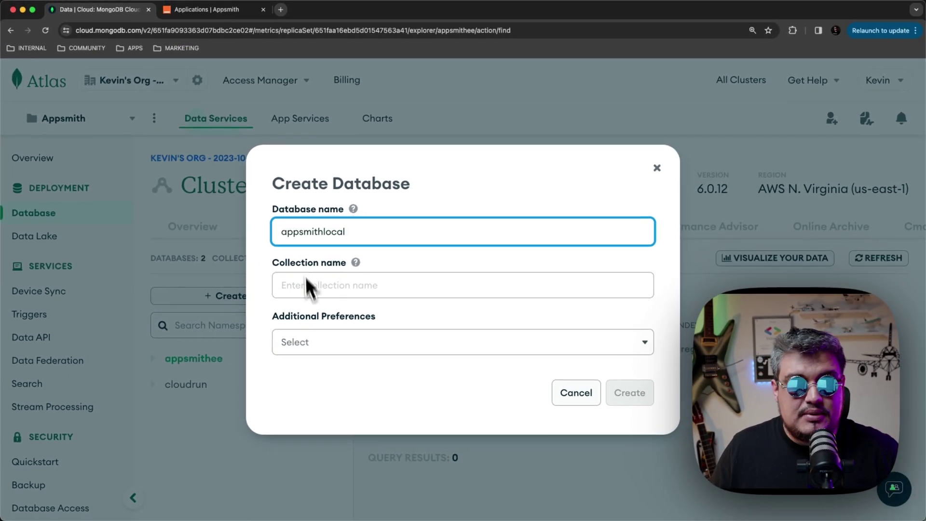
pyautogui.click(329, 284)
pyautogui.write('appsmithlocal')
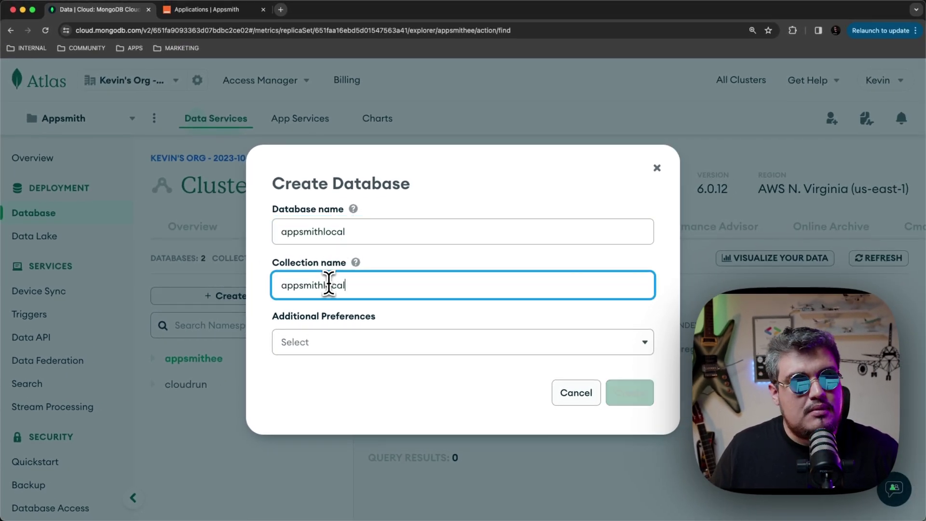
pyautogui.click(653, 393)
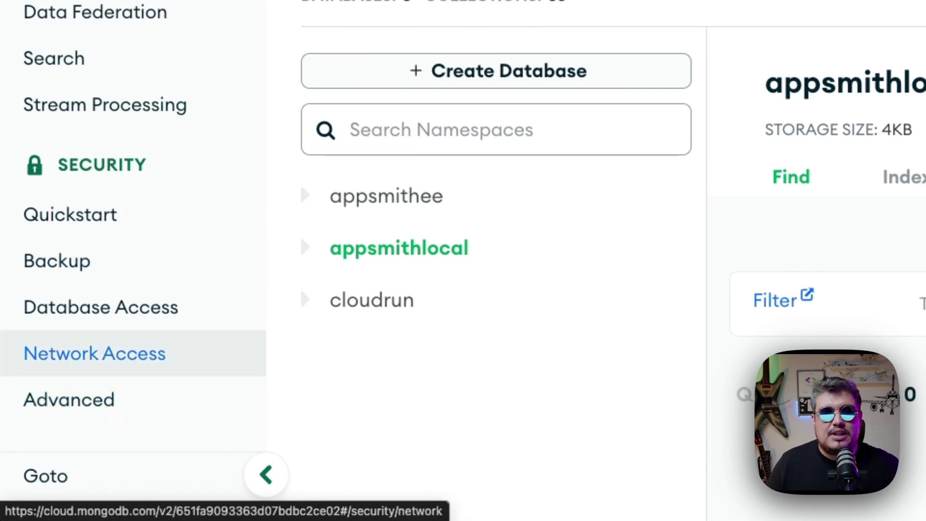
# - Add an Allow Access From Anywhere (0.0.0.0/0) entry to the Network Access IP list
pyautogui.click(94, 353)
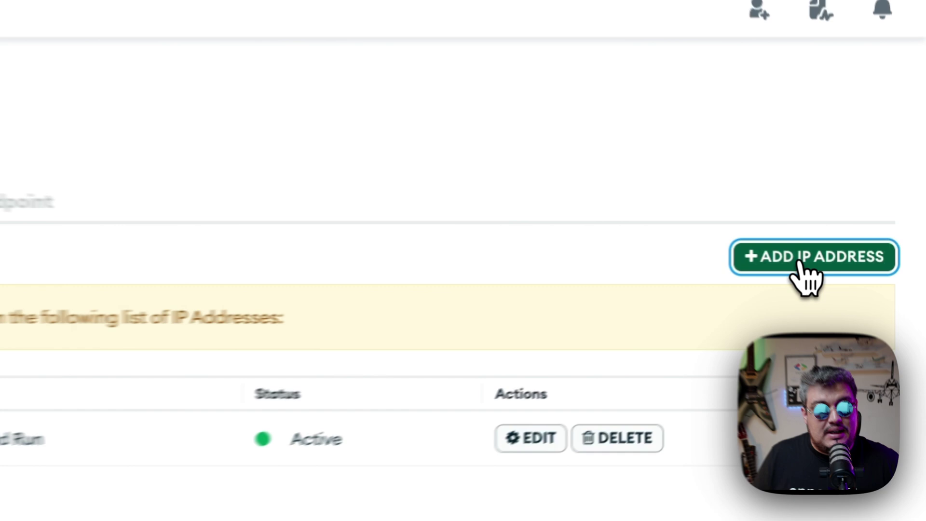
pyautogui.click(804, 265)
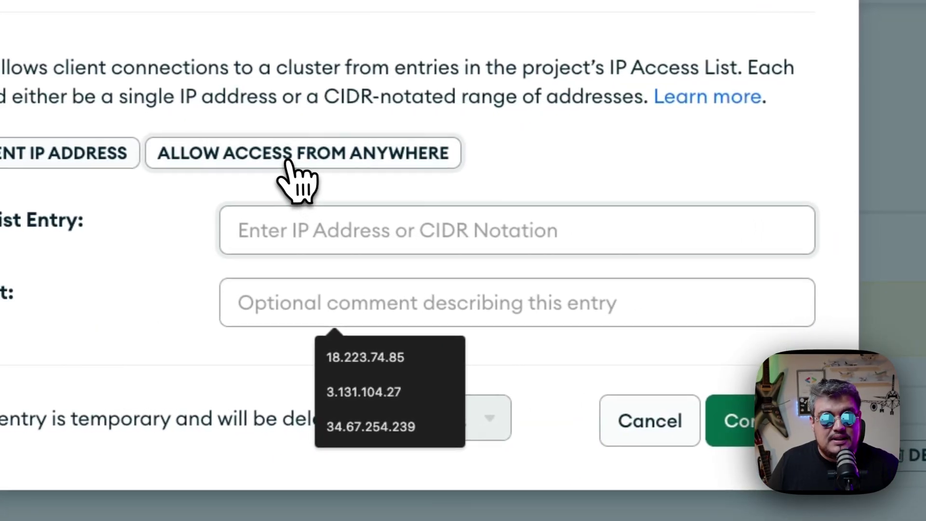
pyautogui.click(294, 163)
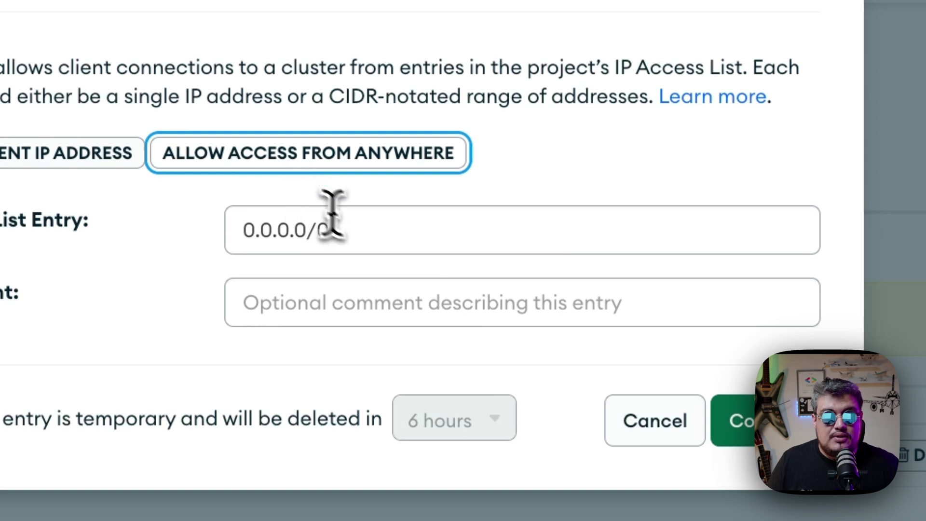
pyautogui.moveTo(308, 231)
pyautogui.mouseDown()
pyautogui.moveTo(334, 232)
pyautogui.moveTo(233, 230)
pyautogui.mouseUp()
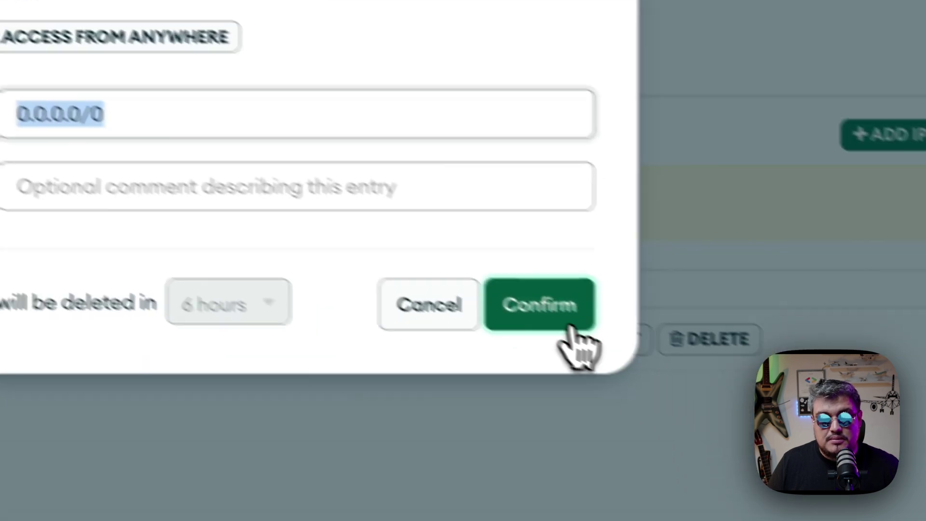
pyautogui.click(735, 423)
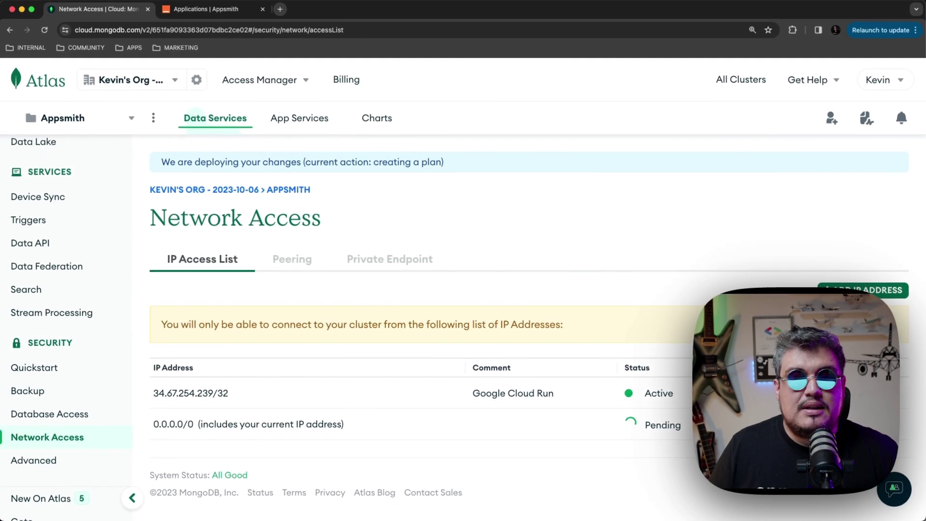
pyautogui.scroll(3, 87, 224)
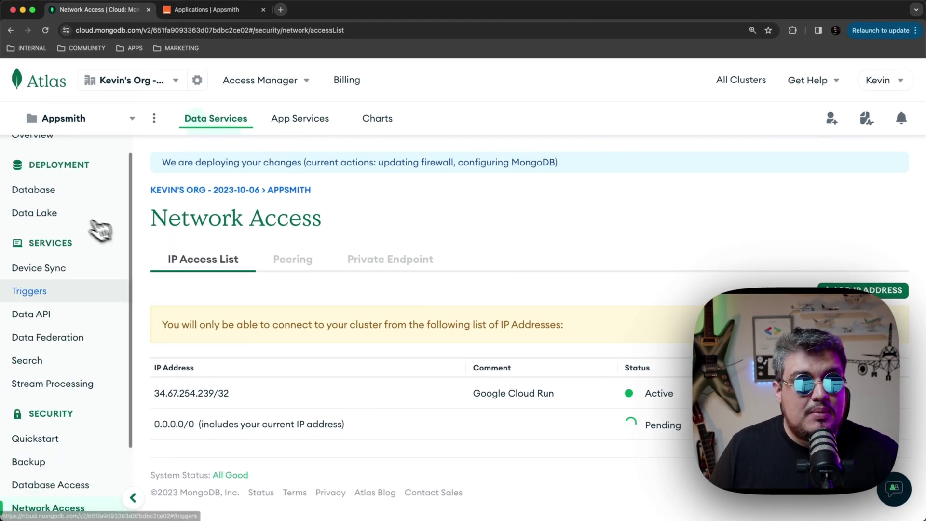
# - Open Cluster0's Connect options from the Database deployments page
pyautogui.click(73, 218)
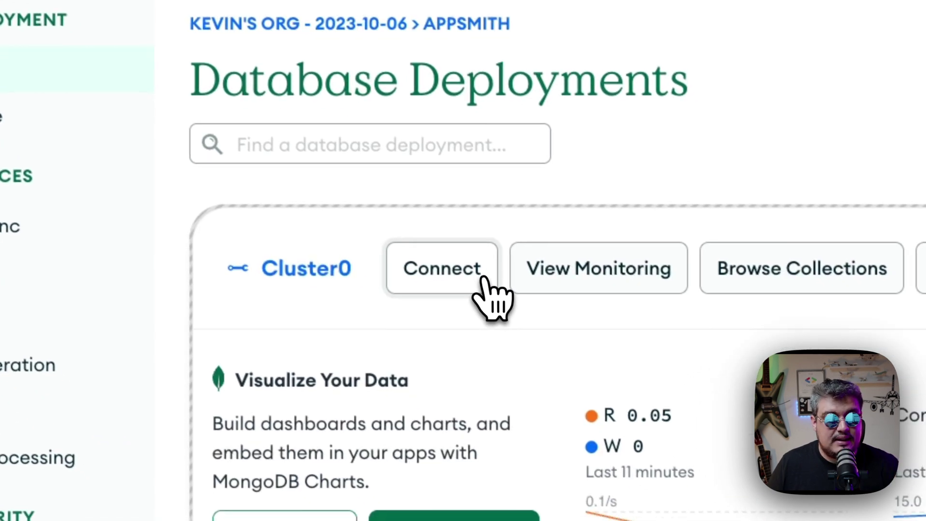
pyautogui.click(478, 274)
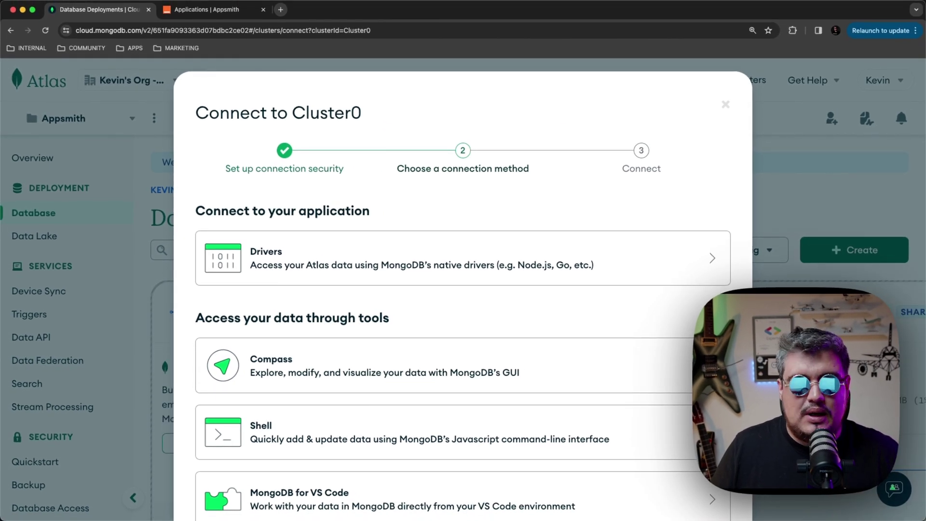
pyautogui.scroll(-1, 398, 324)
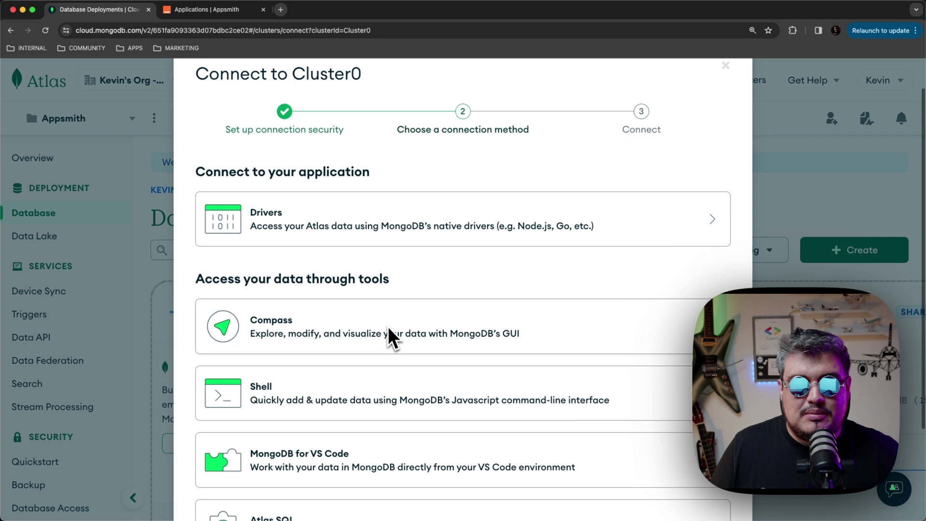
pyautogui.scroll(-2, 326, 348)
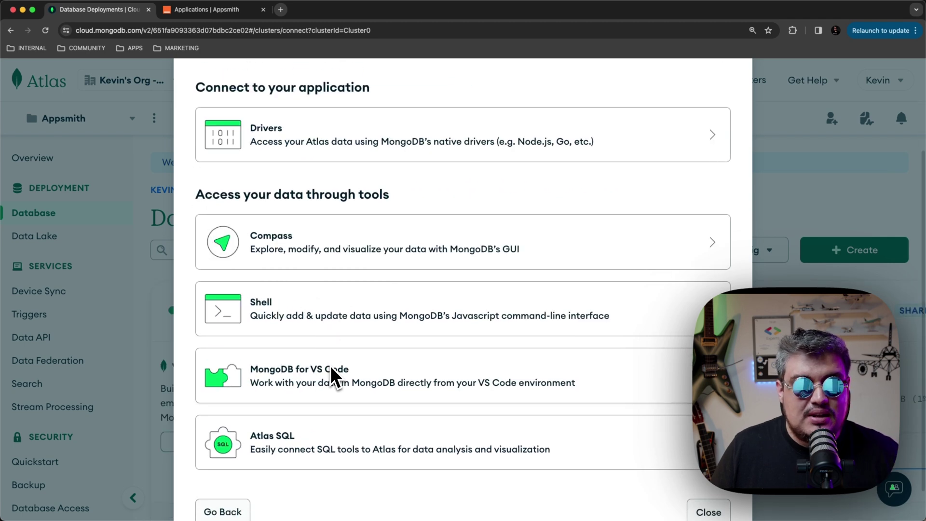
pyautogui.scroll(3, 331, 378)
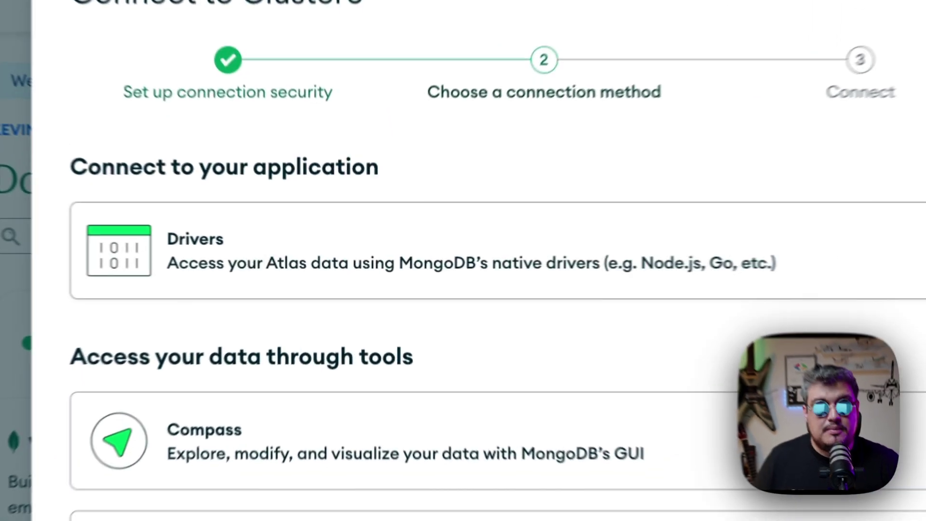
# - Choose the Drivers method and inspect the connection string's username, password and cluster host
pyautogui.click(303, 261)
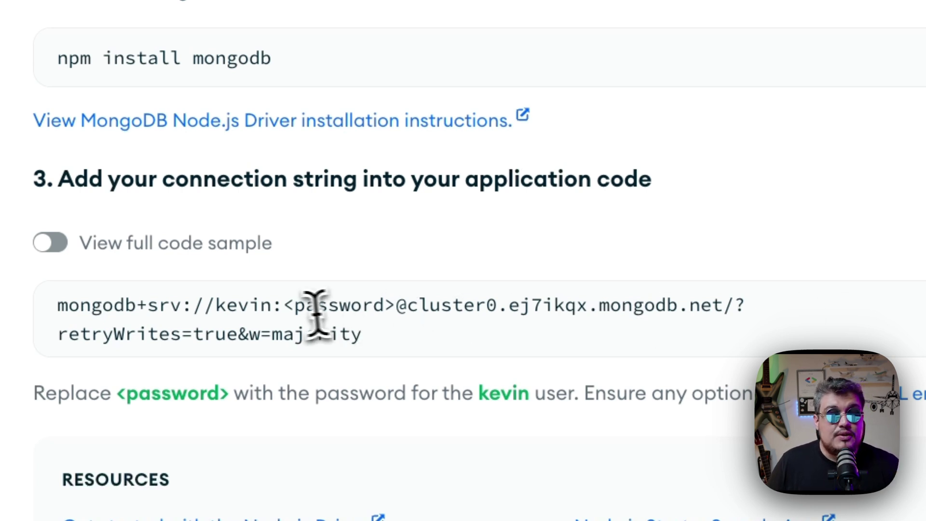
pyautogui.doubleClick(229, 308)
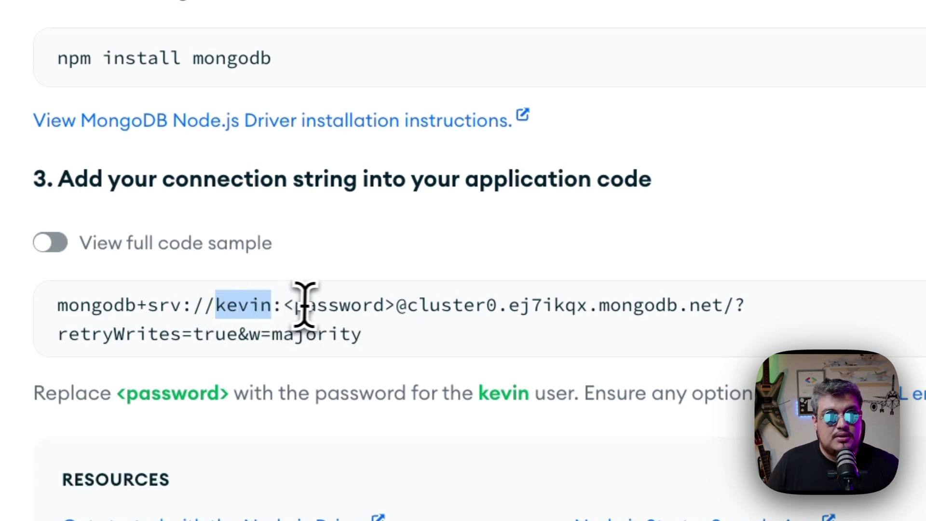
pyautogui.moveTo(294, 306); pyautogui.dragTo(384, 312)
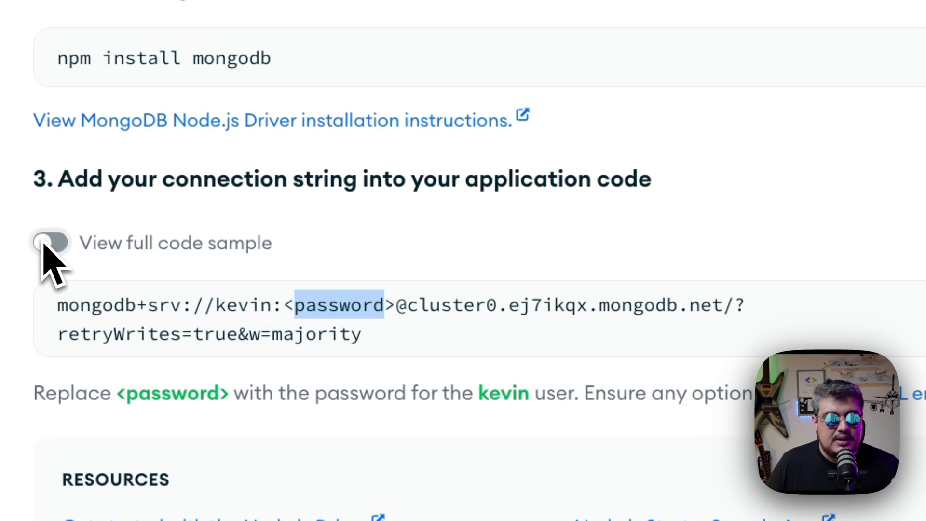
pyautogui.click(335, 303)
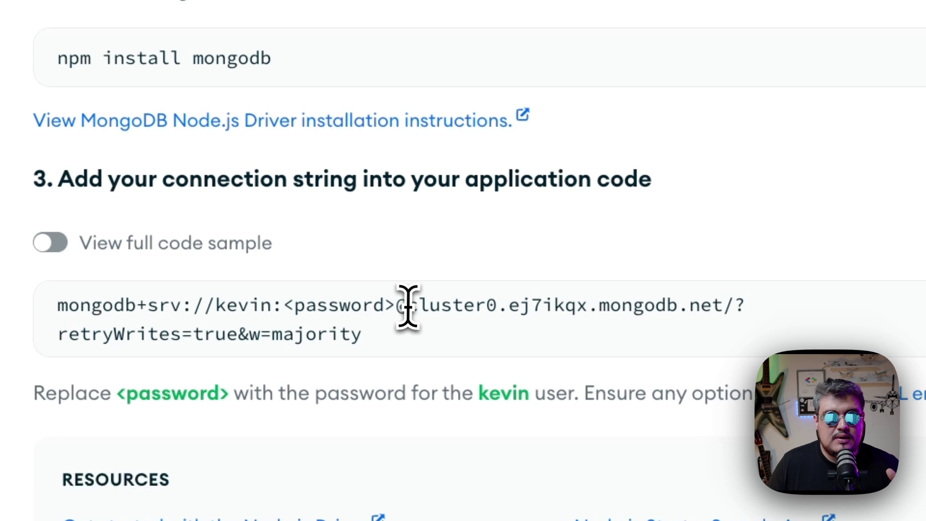
pyautogui.moveTo(407, 305); pyautogui.dragTo(724, 311)
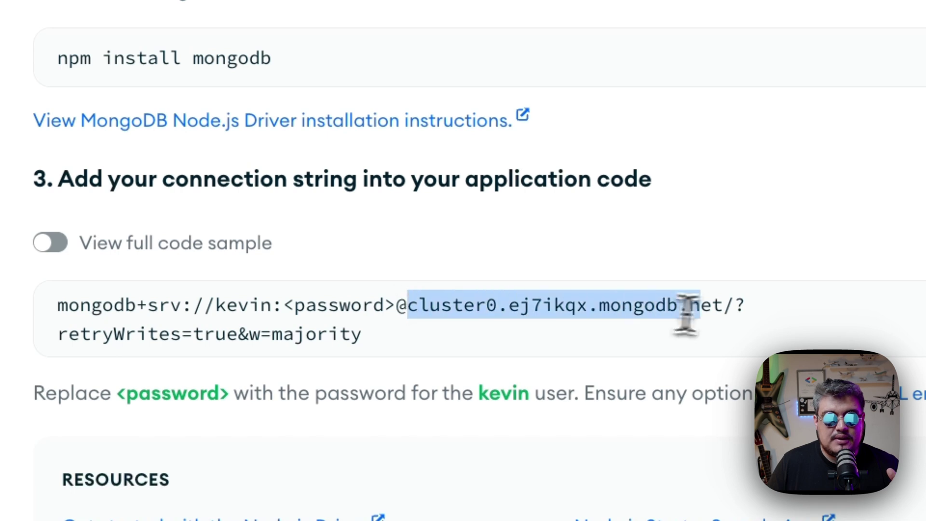
# - Close the Cluster0 connection details and view the Network Access IP list
pyautogui.click(733, 313)
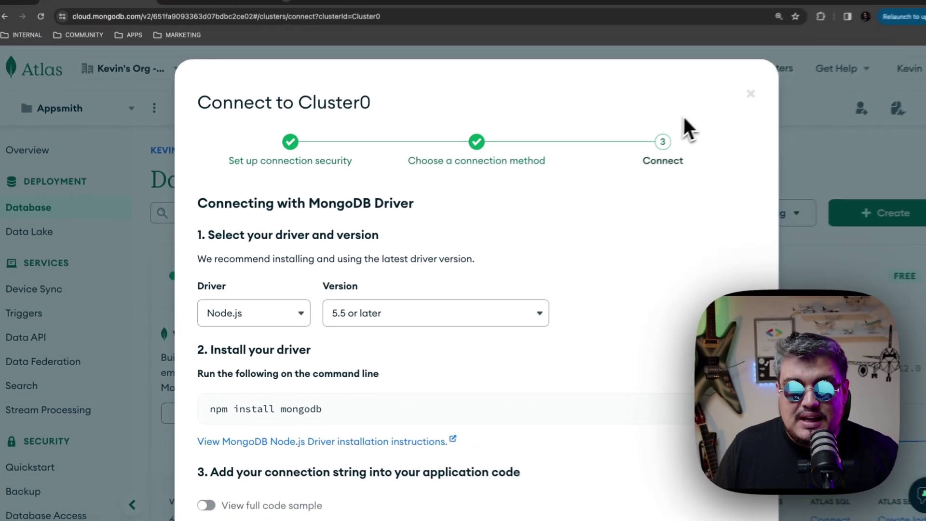
pyautogui.click(726, 104)
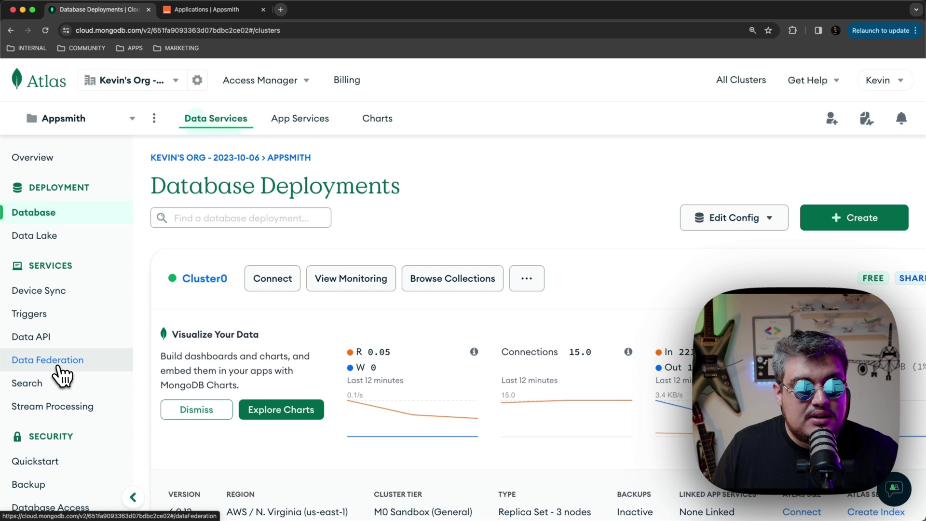
pyautogui.scroll(-3, 61, 366)
pyautogui.click(52, 412)
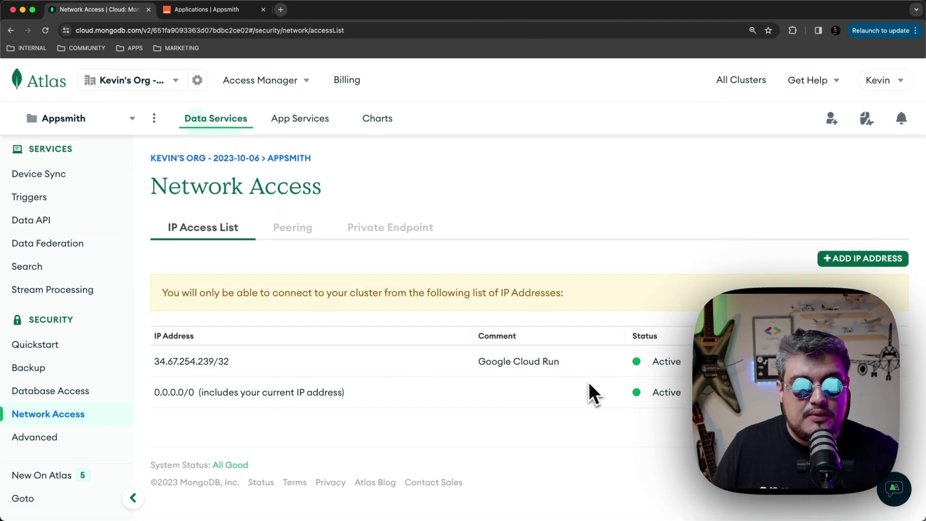
# - Note the 0.0.0.0/0 entry, then open Appsmith's Advanced settings showing the local MongoDB URI
pyautogui.moveTo(349, 397); pyautogui.dragTo(160, 390)
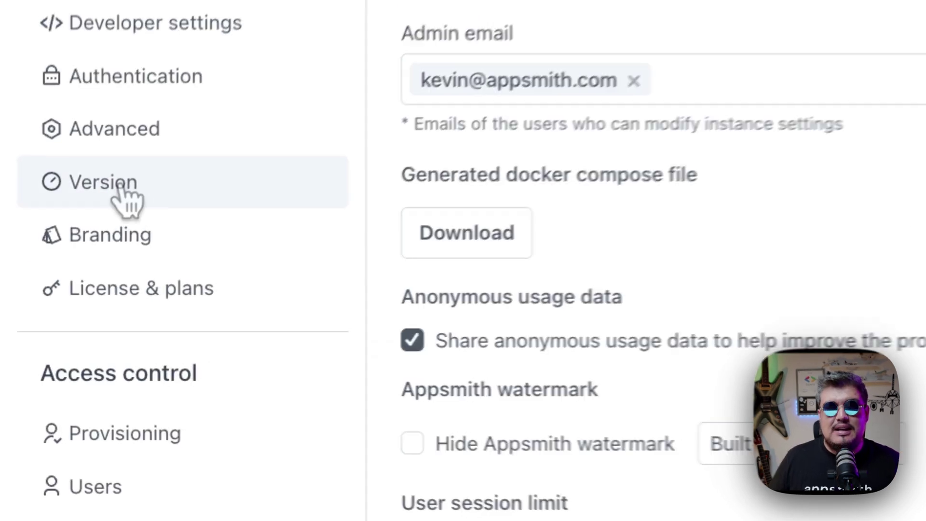
pyautogui.click(121, 192)
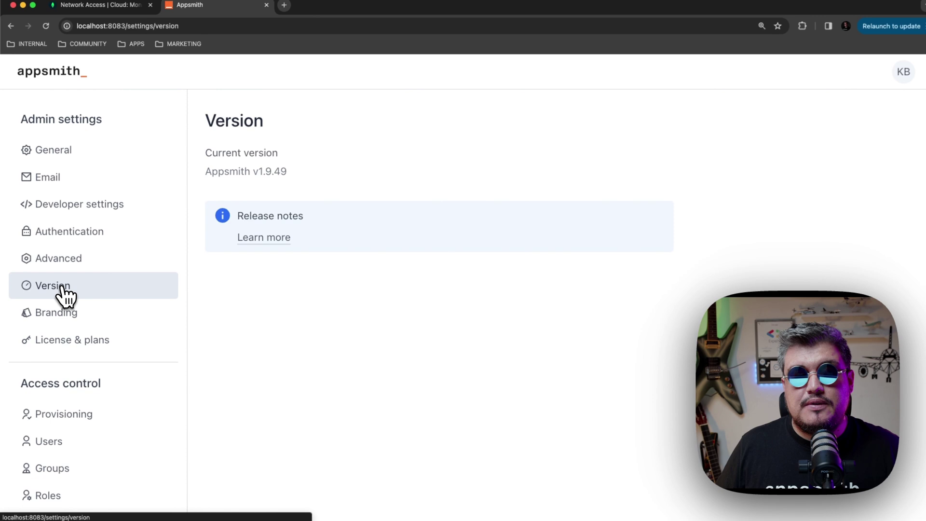
pyautogui.click(70, 265)
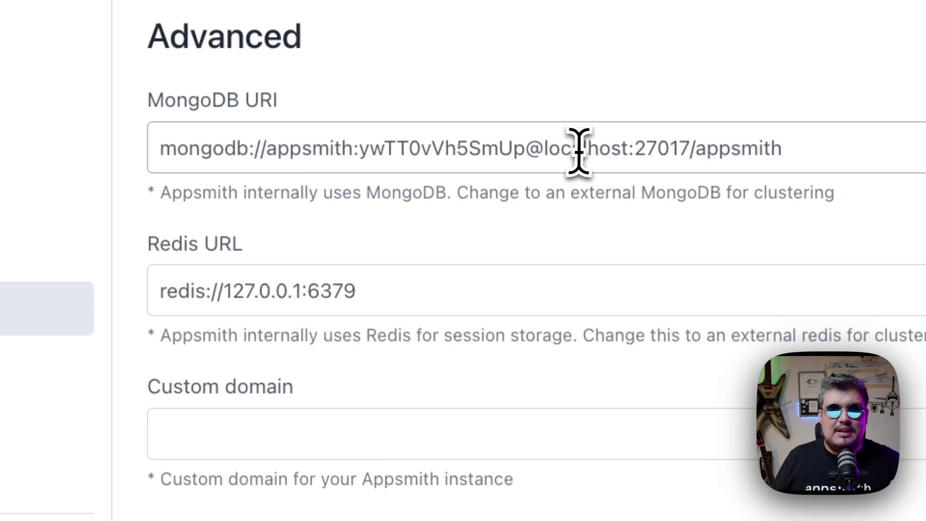
# - Paste the Atlas mongodb+srv connection string into Appsmith's MongoDB URI field
pyautogui.tripleClick(461, 265)
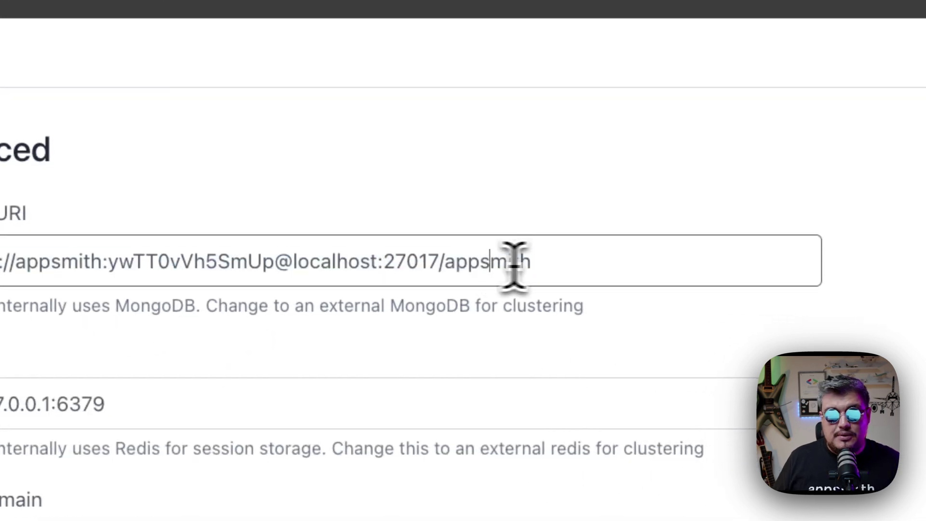
pyautogui.press('super+v')
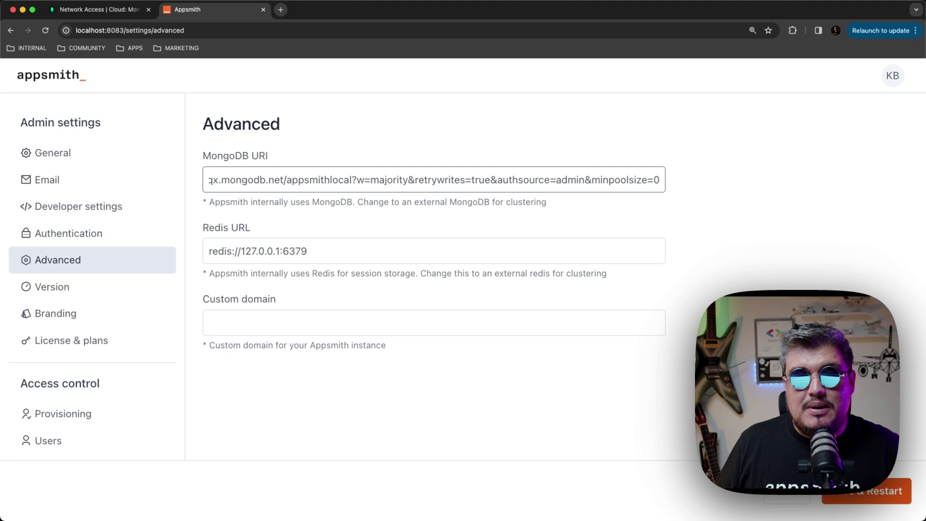
pyautogui.press('Left')
pyautogui.press('Left')
pyautogui.press('Left')
pyautogui.press('Left')
pyautogui.press('Left')
pyautogui.press('Left')
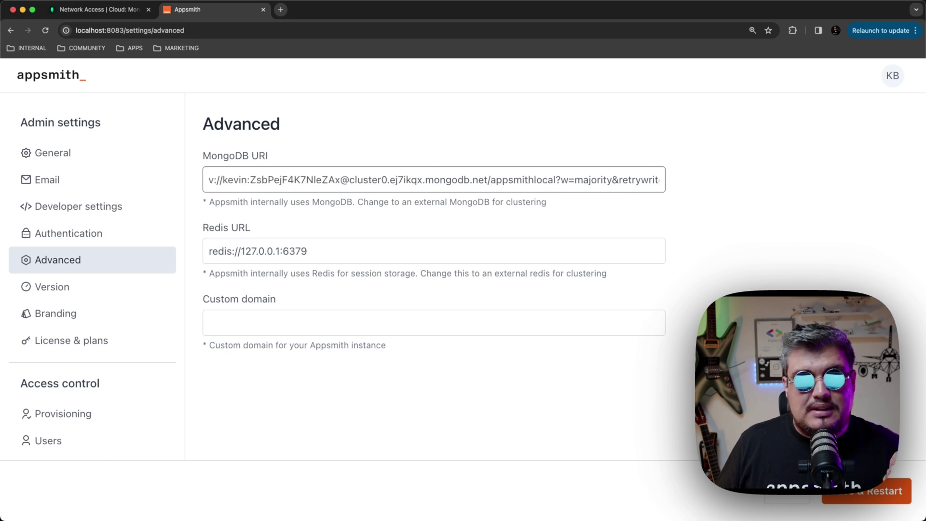
pyautogui.press('Left')
pyautogui.press('Left')
pyautogui.press('Left')
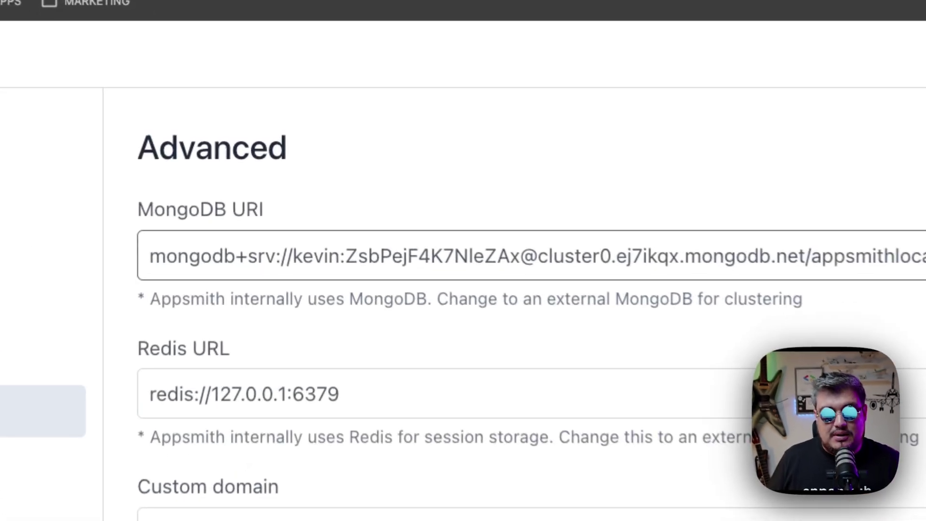
pyautogui.press('Right')
pyautogui.press('Right')
pyautogui.press('Right')
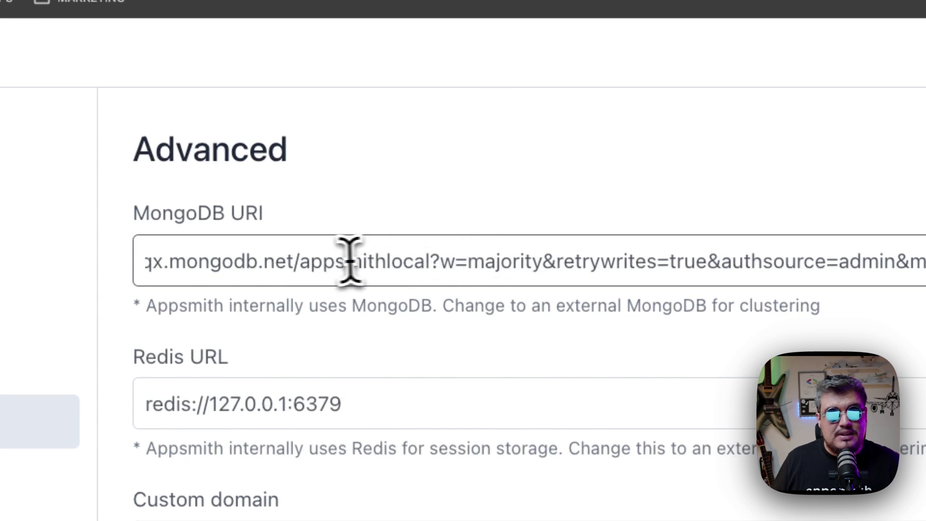
# - Check the URI's host, appsmithlocal database name and w=majority/retryWrites options, then Save & Restart
pyautogui.doubleClick(278, 262)
pyautogui.moveTo(277, 262); pyautogui.dragTo(232, 263)
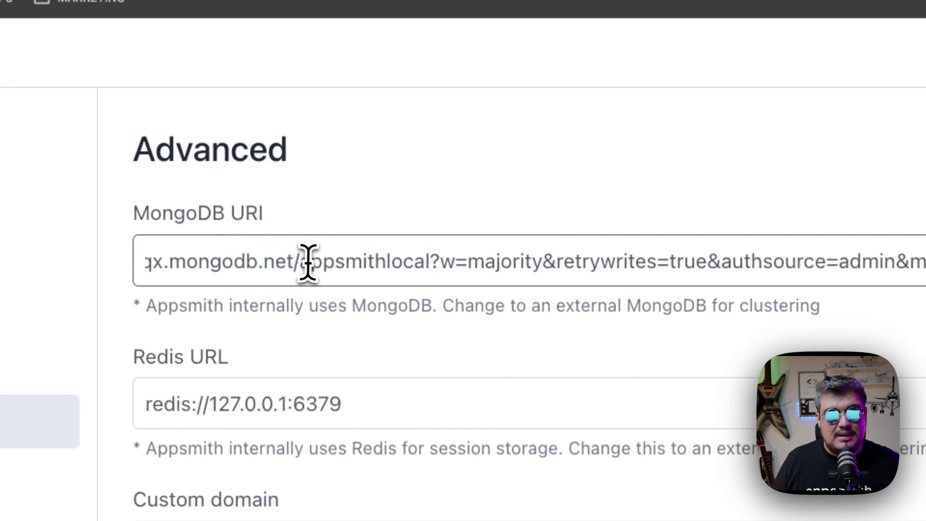
pyautogui.moveTo(300, 262); pyautogui.dragTo(422, 262)
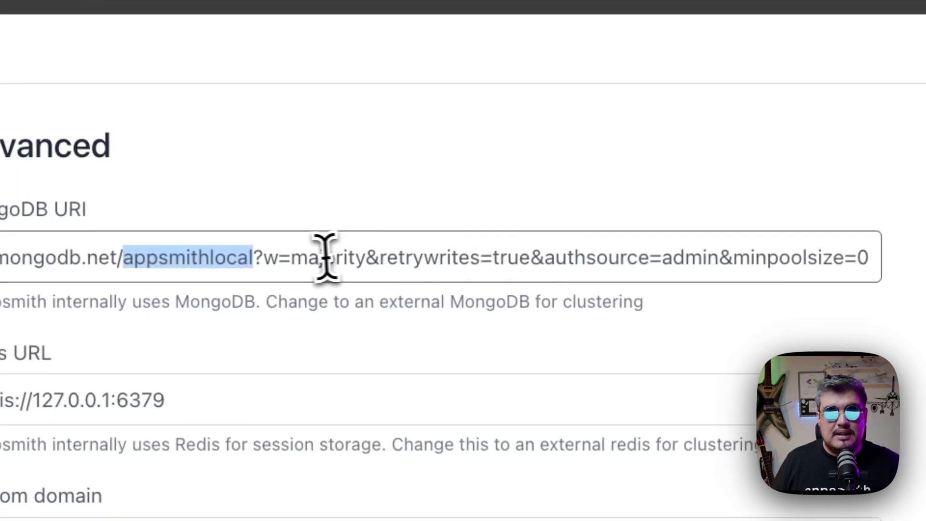
pyautogui.moveTo(264, 258); pyautogui.dragTo(336, 260)
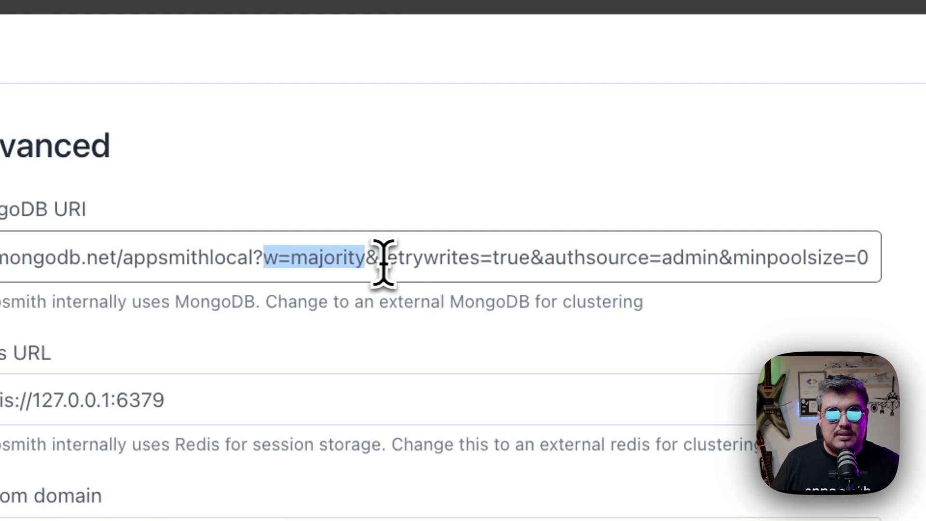
pyautogui.moveTo(381, 259)
pyautogui.mouseDown()
pyautogui.moveTo(654, 257)
pyautogui.moveTo(384, 258)
pyautogui.moveTo(550, 258)
pyautogui.mouseUp()
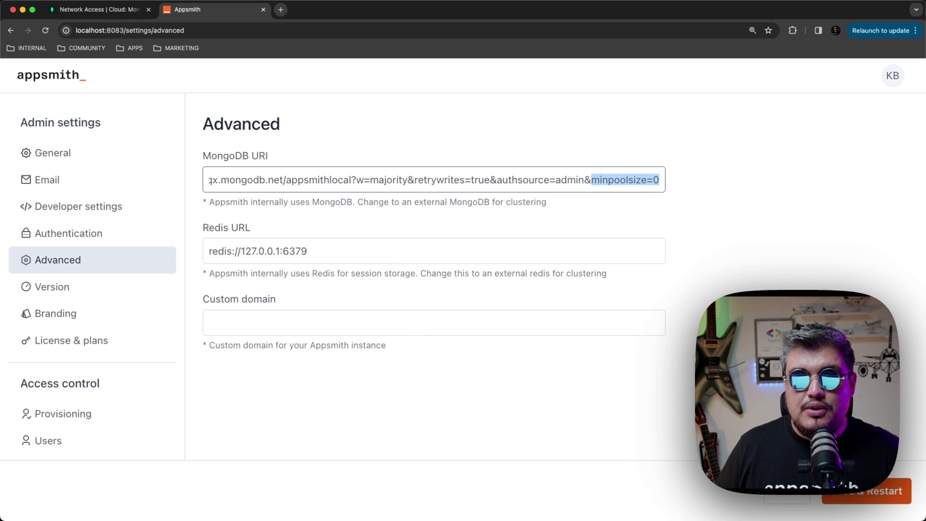
pyautogui.click(672, 196)
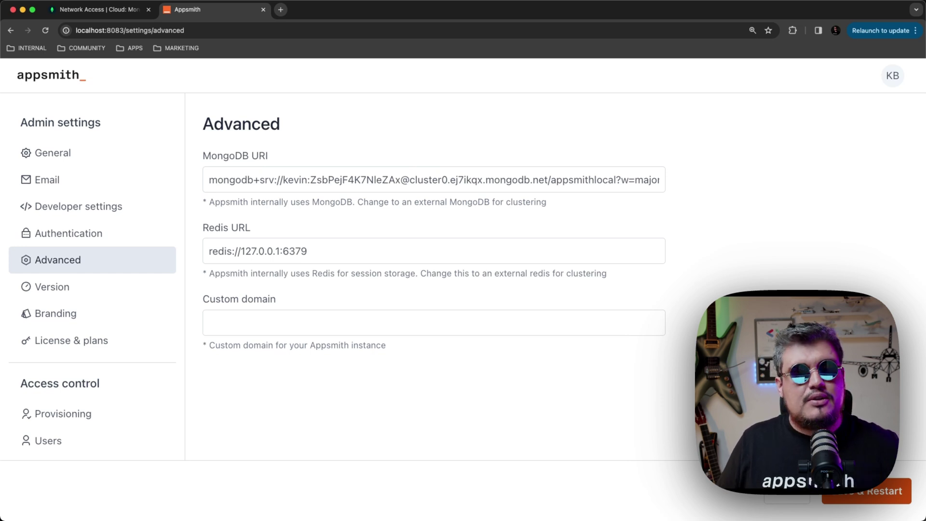
pyautogui.click(883, 491)
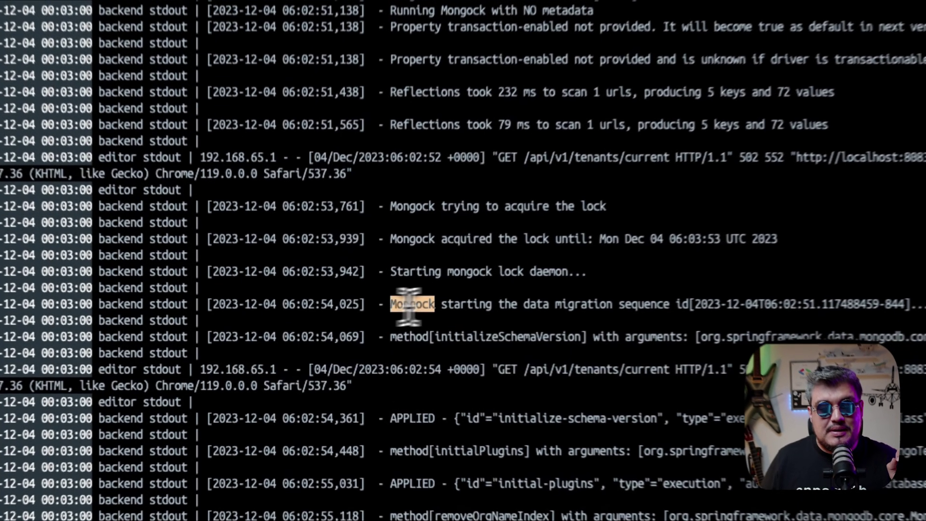
# - Highlight the 'Mongock starting the data migration sequence' line in the appsmith container logs
pyautogui.moveTo(343, 332); pyautogui.dragTo(477, 334)
pyautogui.moveTo(664, 305); pyautogui.dragTo(691, 303)
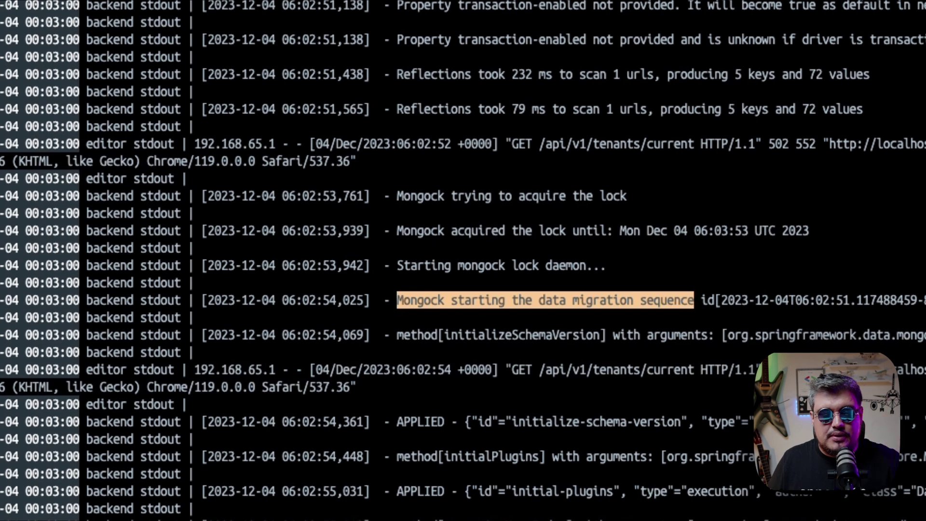
pyautogui.scroll(-4, 464, 261)
pyautogui.scroll(-1, 463, 260)
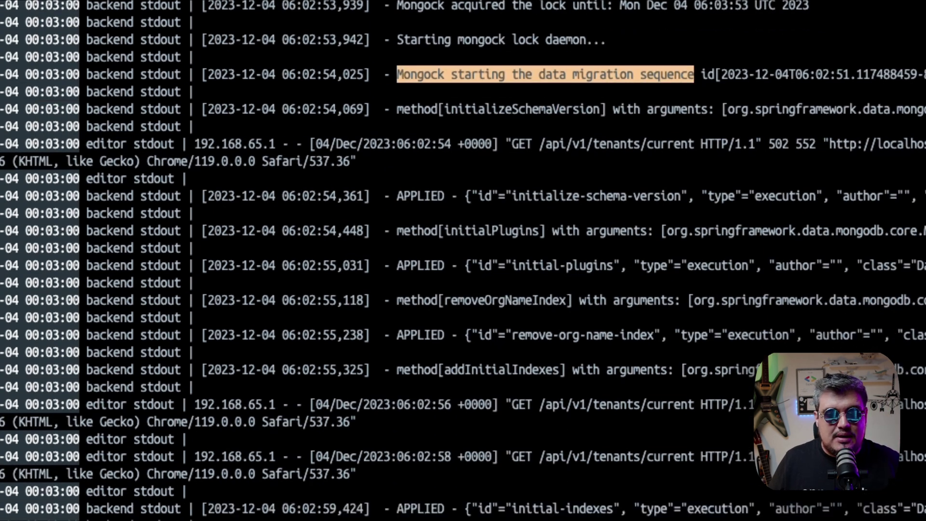
pyautogui.scroll(-1, 463, 260)
pyautogui.scroll(-7, 464, 261)
pyautogui.scroll(-4, 463, 261)
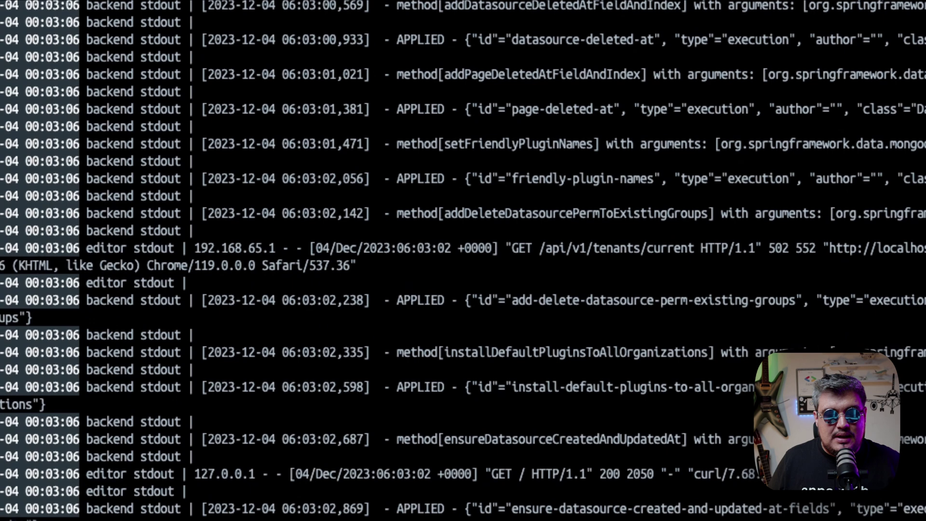
pyautogui.scroll(-1, 300, 254)
pyautogui.scroll(5, 300, 254)
pyautogui.scroll(1, 300, 254)
pyautogui.scroll(1, 300, 254)
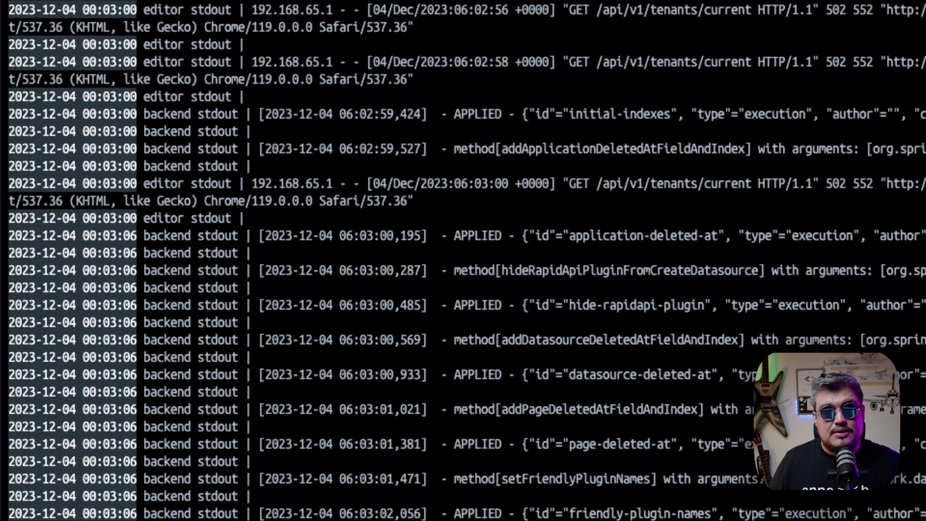
pyautogui.scroll(-4, 604, 272)
pyautogui.scroll(-1, 604, 273)
pyautogui.scroll(-3, 603, 272)
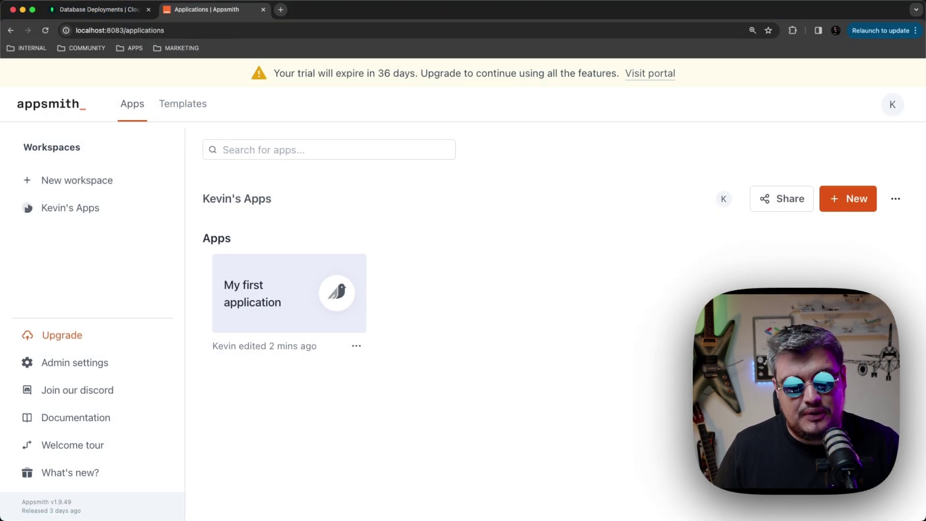
# - Reload Appsmith, confirm the saved URI targets Atlas appsmithlocal, and return to the applications list
pyautogui.press('super+r')
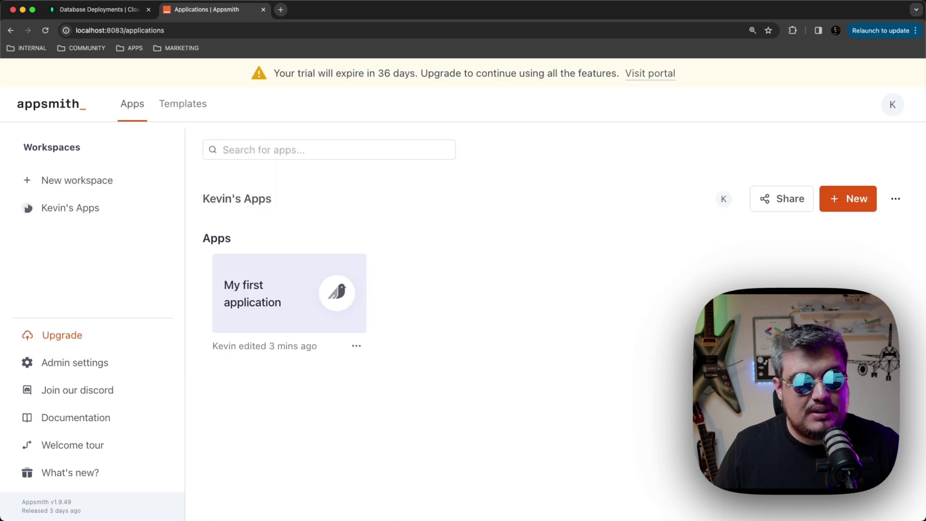
pyautogui.click(100, 365)
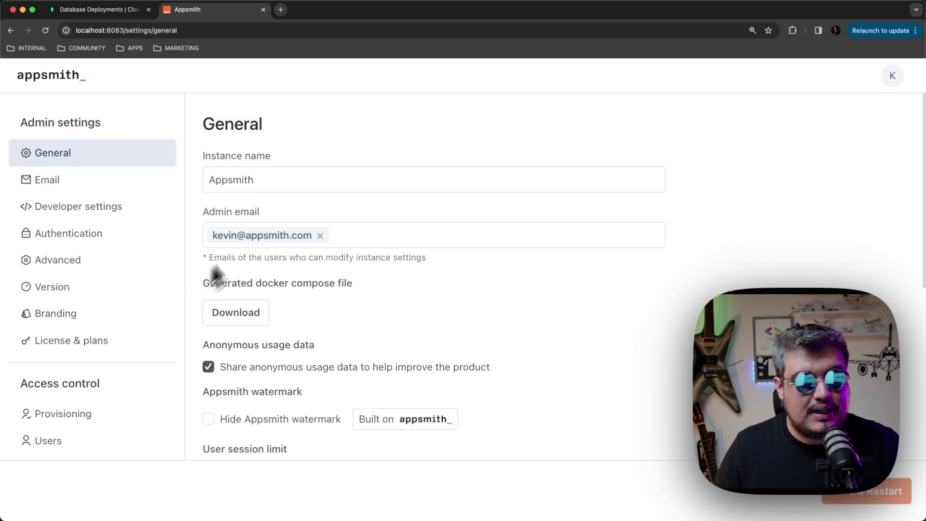
pyautogui.click(59, 267)
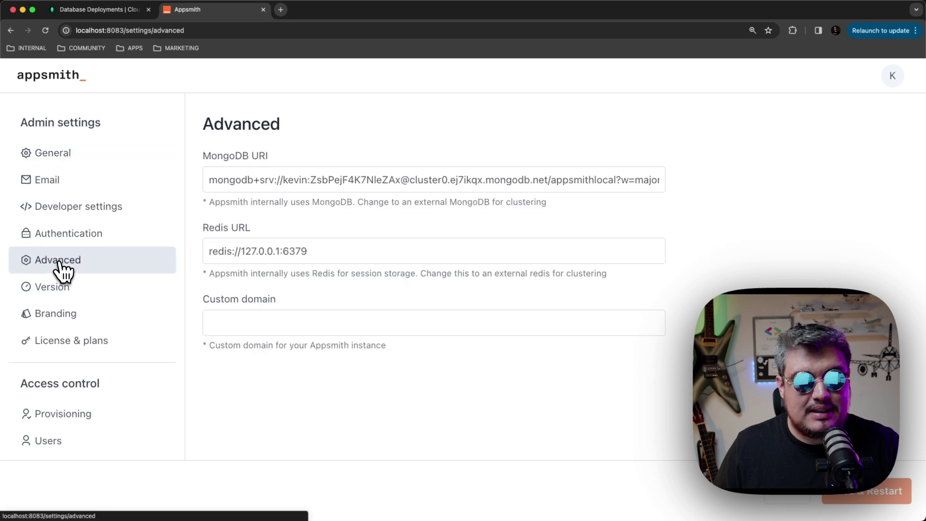
pyautogui.click(480, 190)
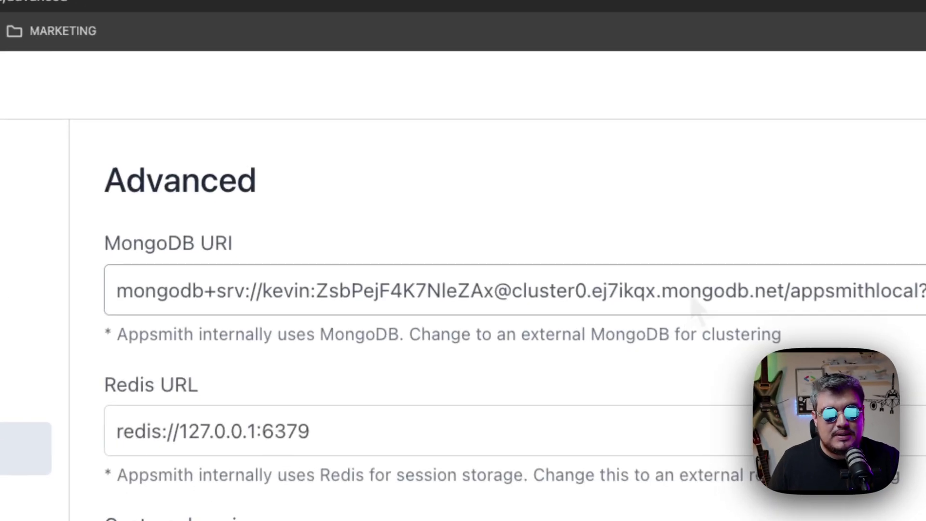
pyautogui.hscroll(5, 514, 293)
pyautogui.hscroll(2, 514, 293)
pyautogui.hscroll(-7, 697, 320)
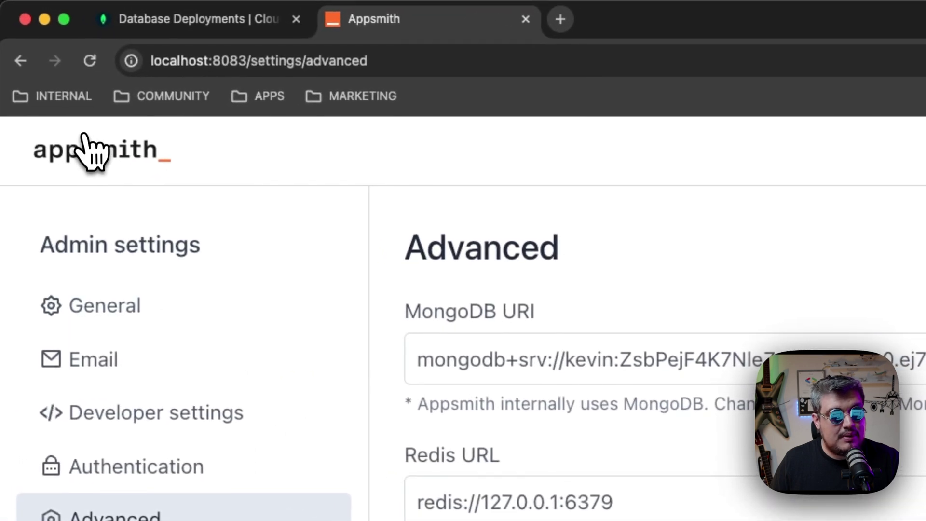
pyautogui.click(87, 147)
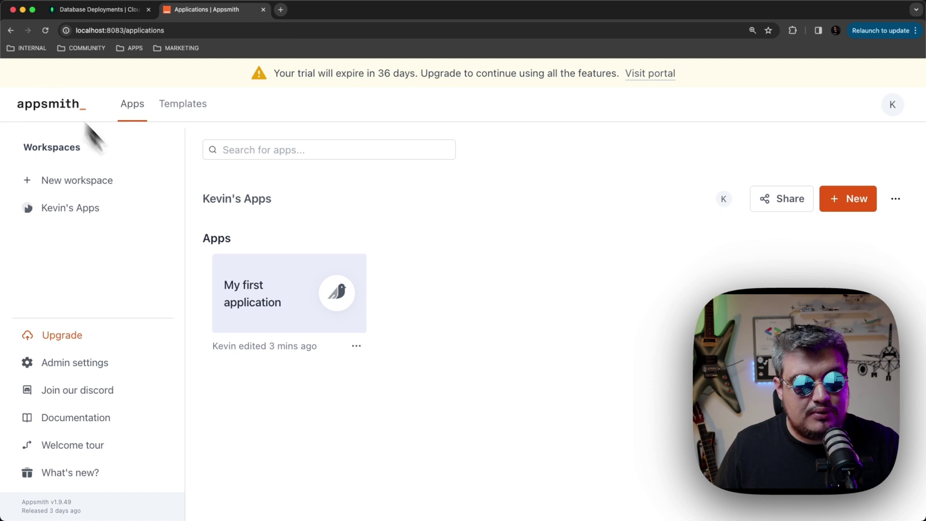
# - In Atlas, collapse appsmithee, expand appsmithlocal and view the action collection's documents
pyautogui.click(99, 11)
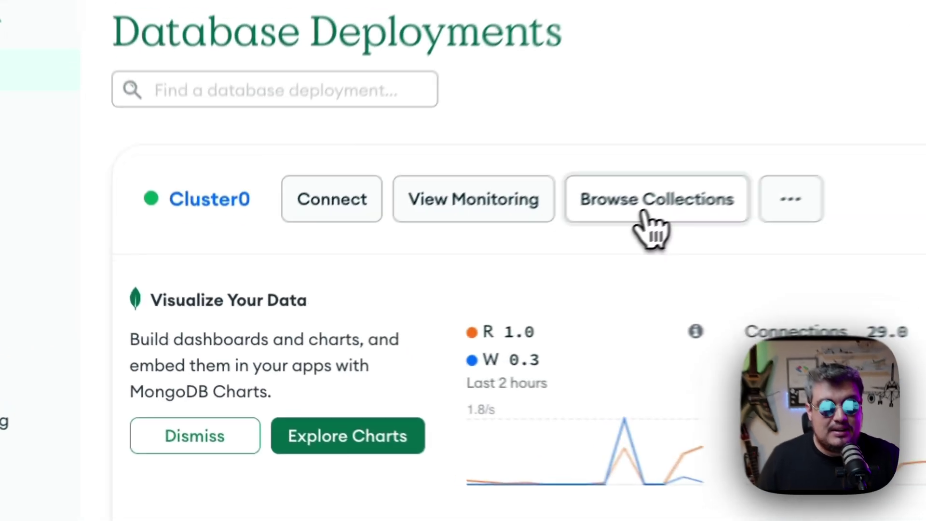
pyautogui.click(646, 214)
pyautogui.scroll(-1, 329, 337)
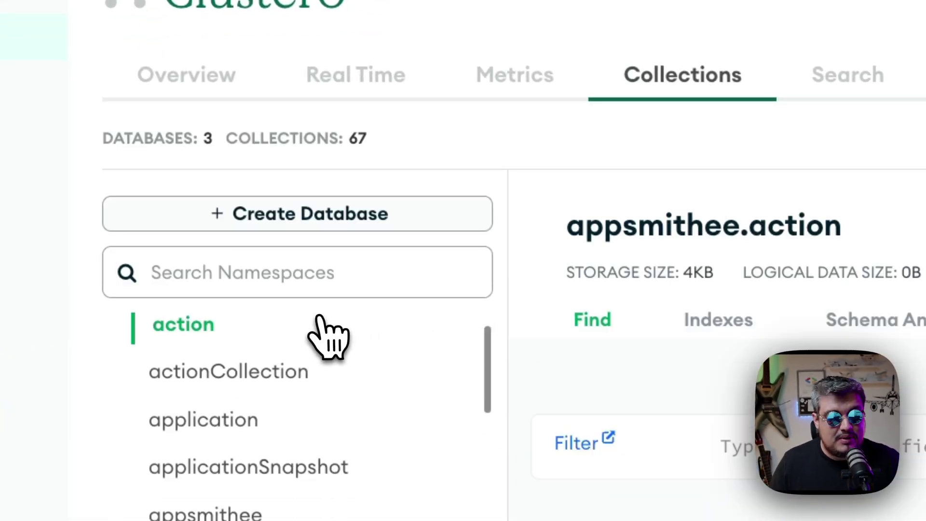
pyautogui.scroll(1, 311, 254)
pyautogui.click(305, 231)
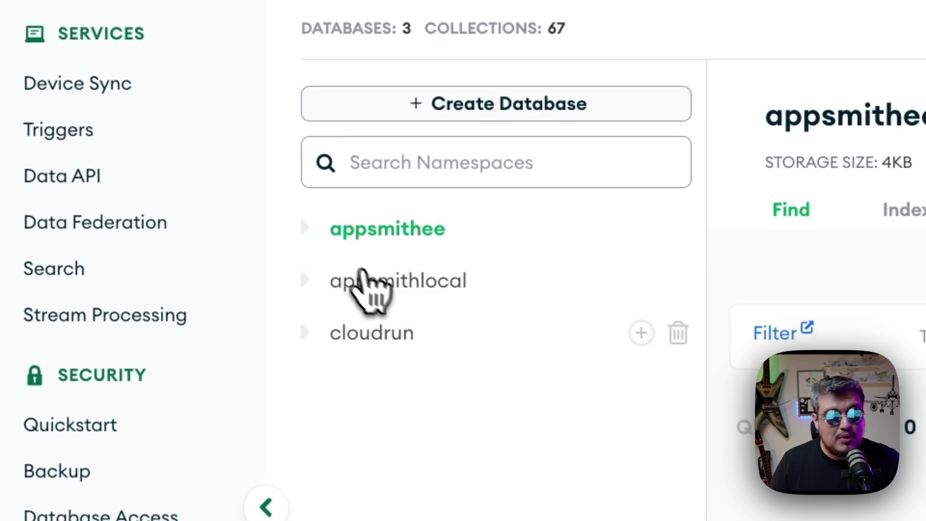
pyautogui.click(383, 288)
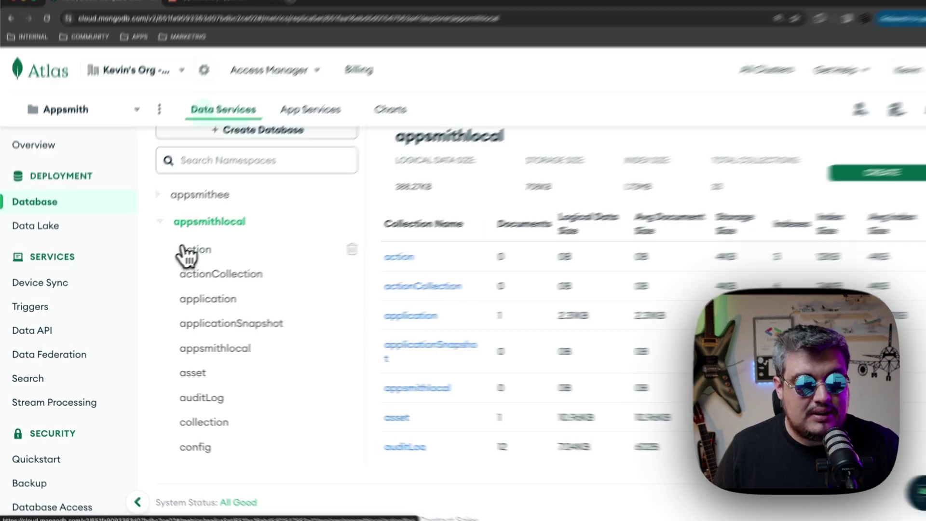
pyautogui.click(185, 251)
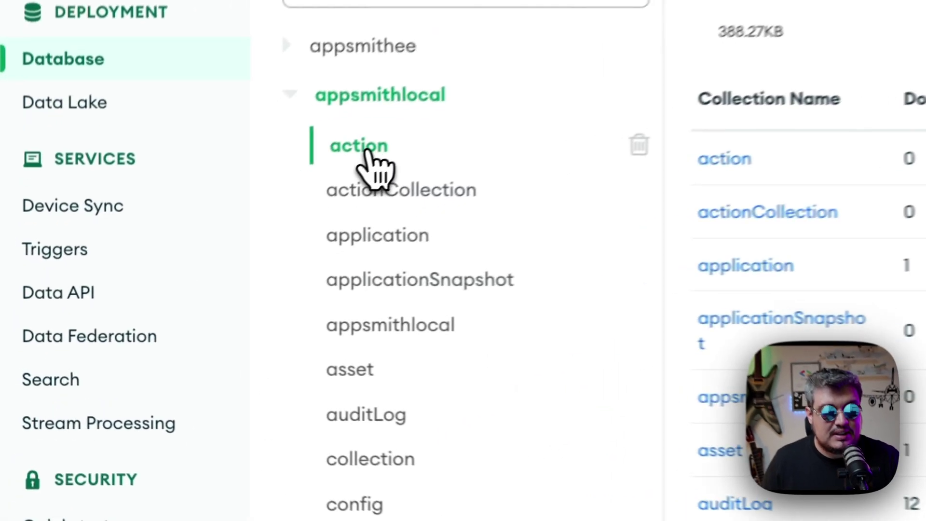
pyautogui.scroll(-3, 242, 369)
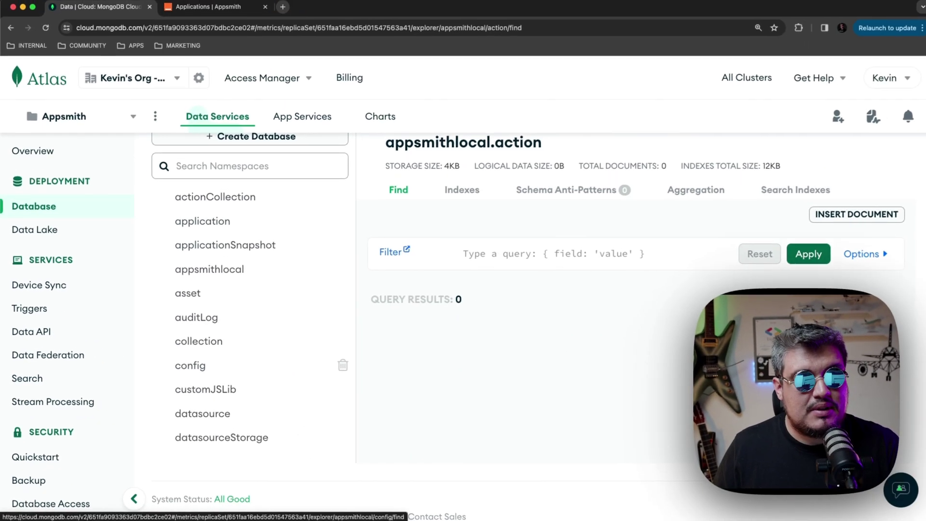
pyautogui.scroll(-1, 250, 319)
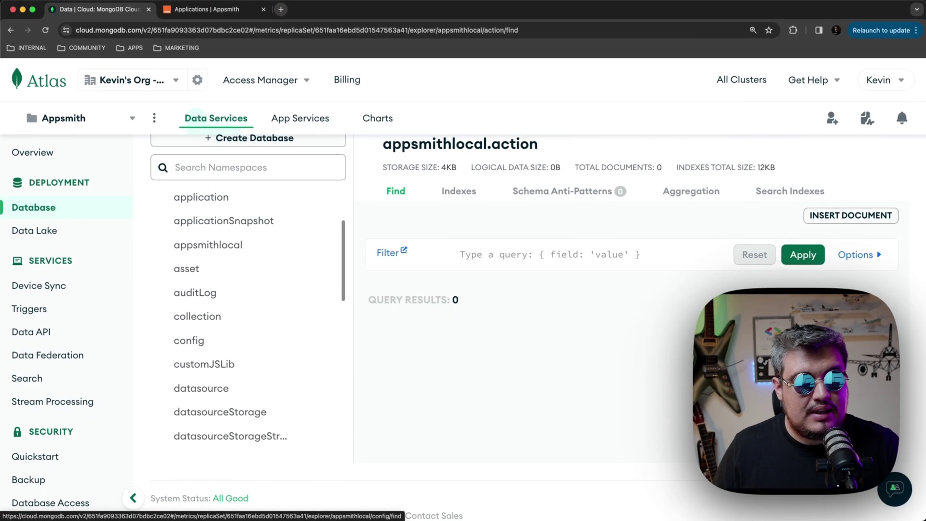
pyautogui.scroll(-2, 250, 318)
pyautogui.scroll(-3, 250, 318)
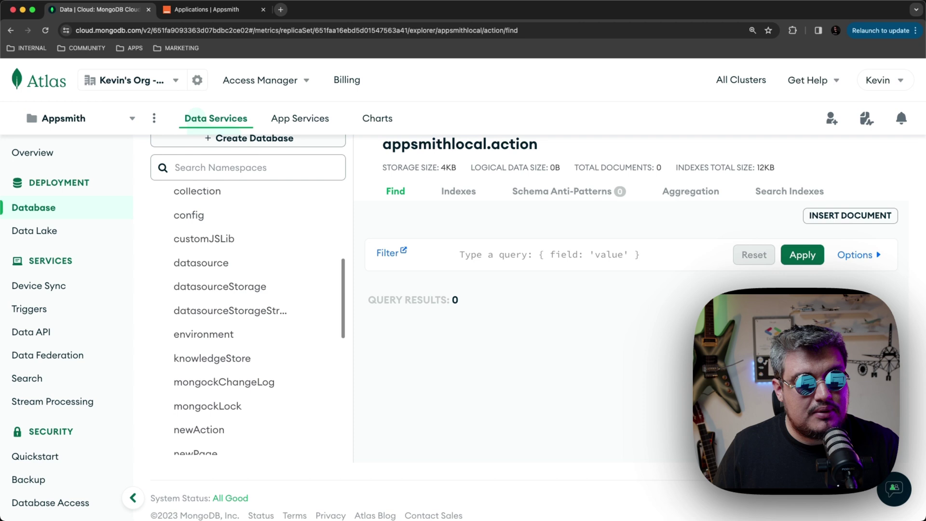
pyautogui.scroll(5, 246, 319)
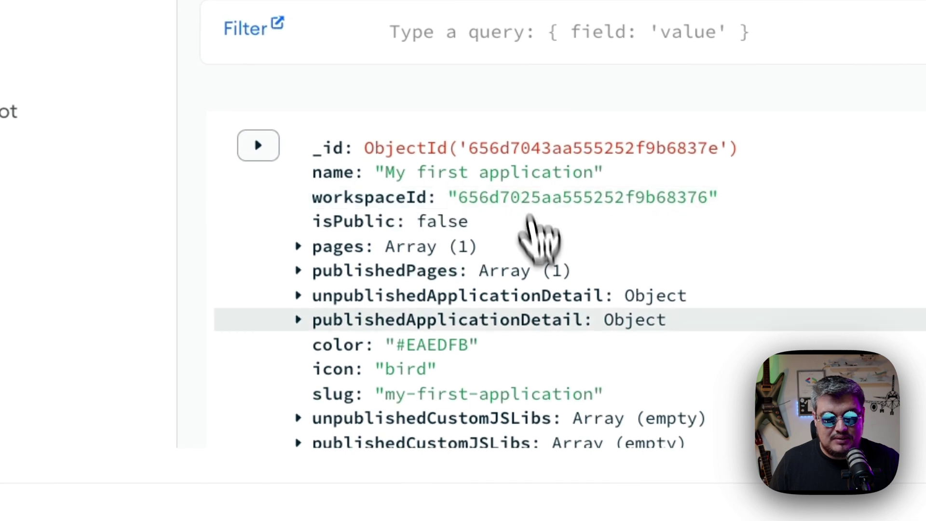
pyautogui.scroll(-2, 538, 238)
pyautogui.scroll(-5, 589, 353)
pyautogui.scroll(-4, 594, 345)
pyautogui.scroll(3, 594, 345)
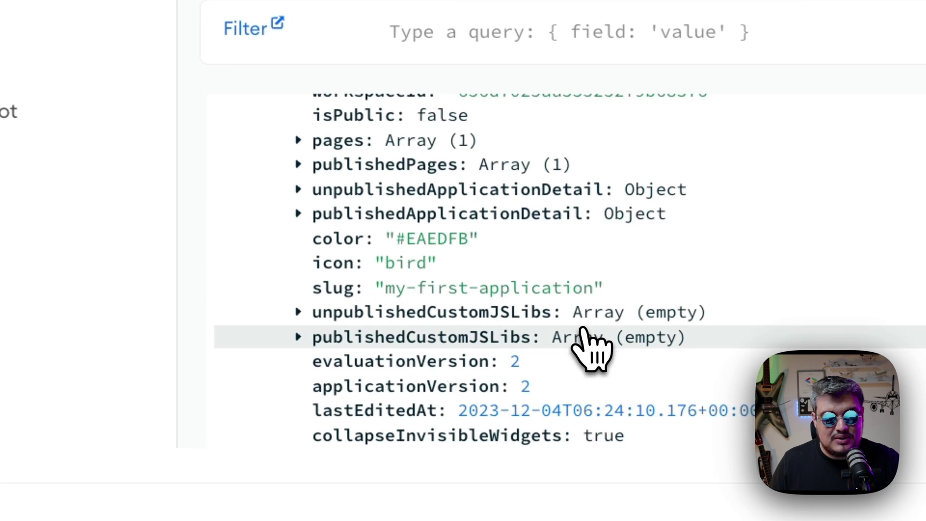
# - Open My first application for editing and show the workspace's datasources
pyautogui.click(188, 11)
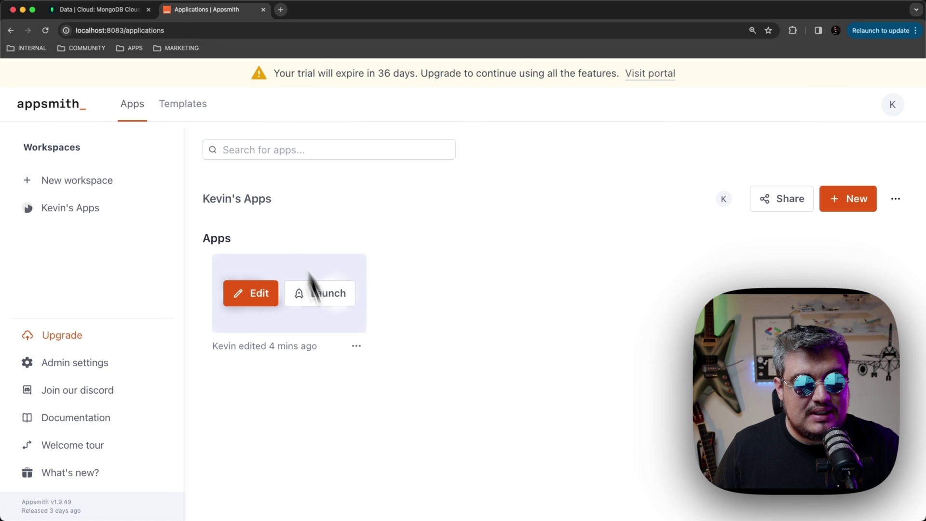
pyautogui.click(268, 297)
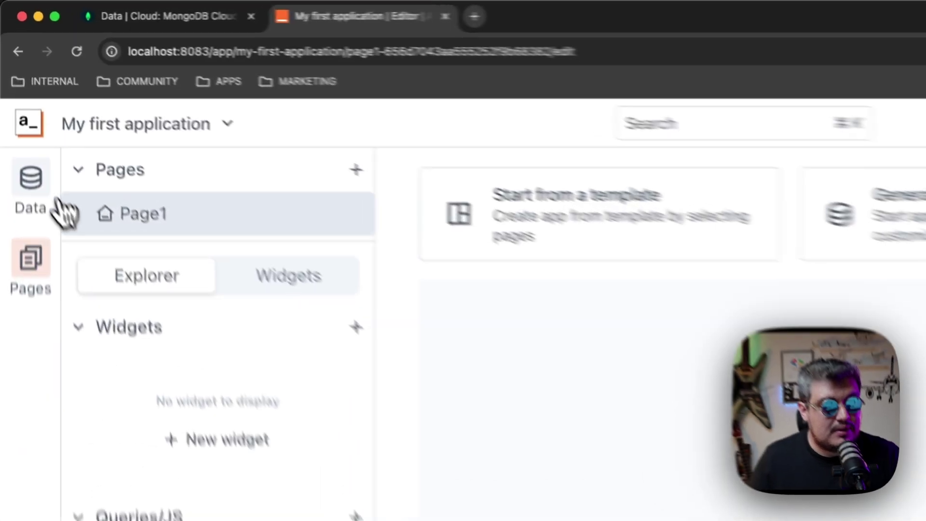
pyautogui.click(22, 107)
# - Add the sample users datasource and view the rows of its public.users table
pyautogui.click(465, 201)
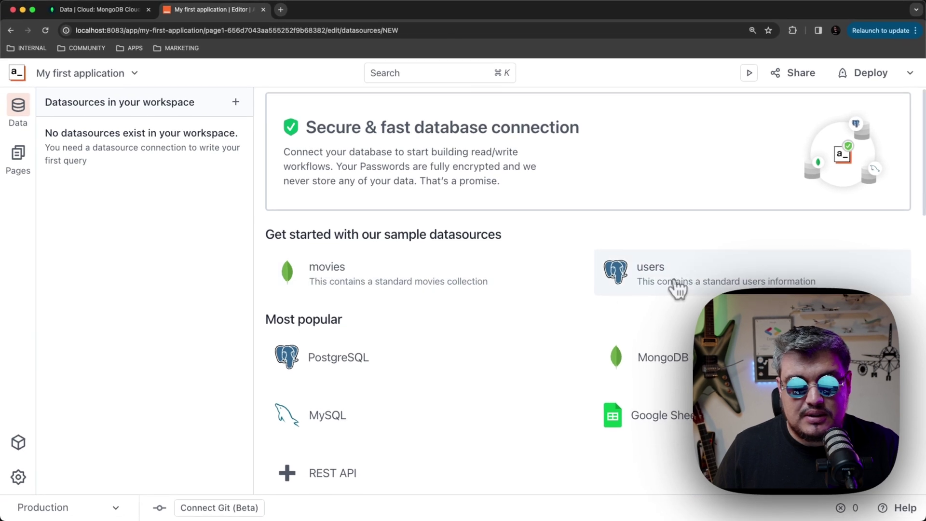
pyautogui.click(796, 292)
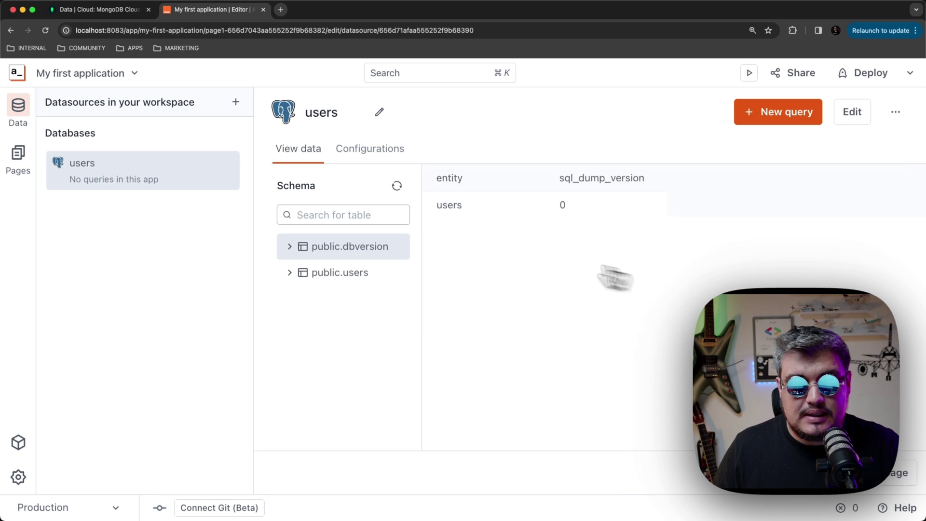
pyautogui.click(351, 279)
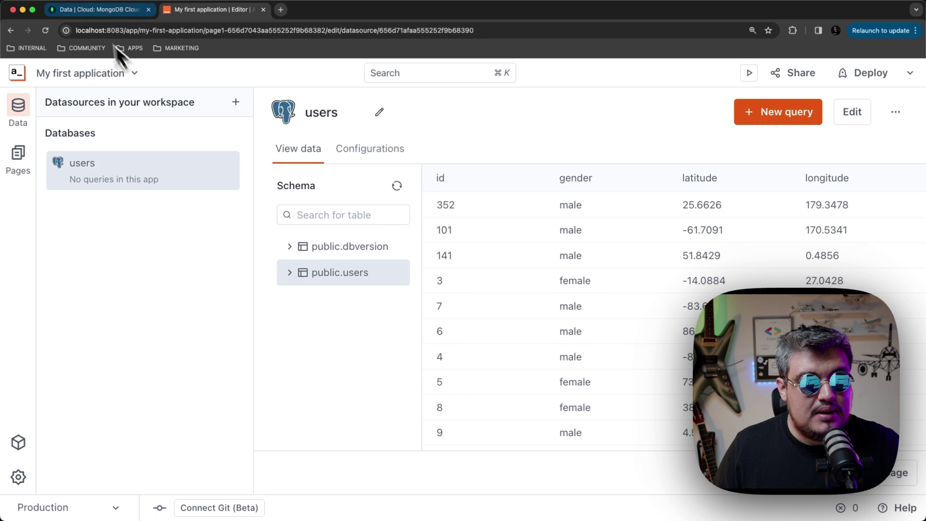
# - Reload Atlas and open appsmithlocal's datasource collection showing the users datasource document
pyautogui.click(88, 15)
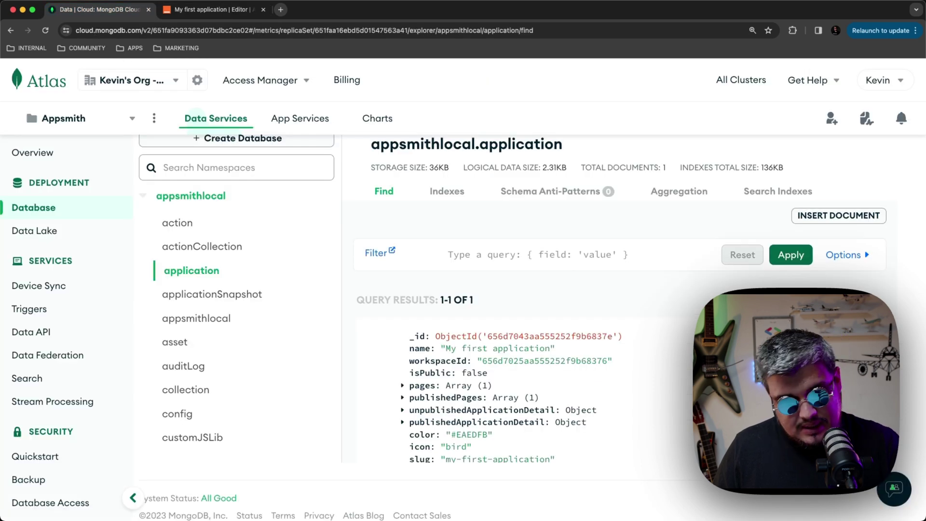
pyautogui.press('super+r')
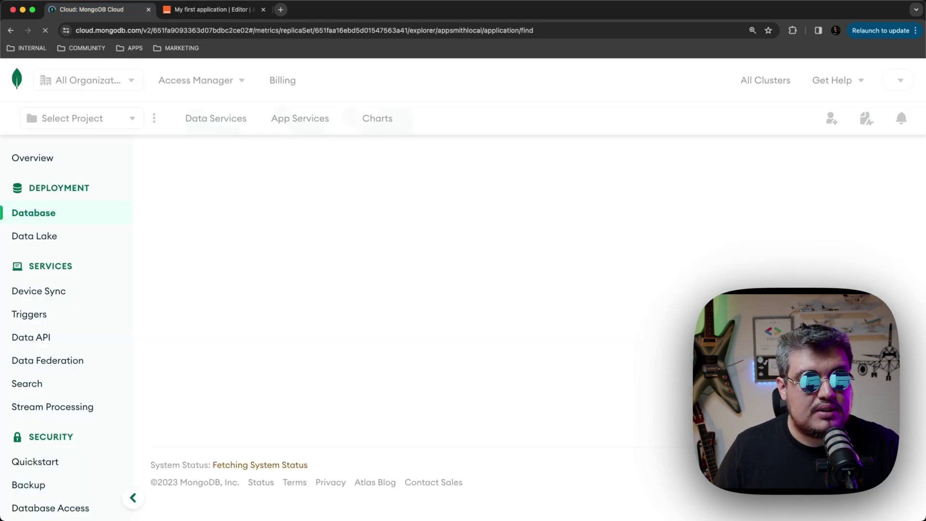
pyautogui.scroll(-3, 320, 420)
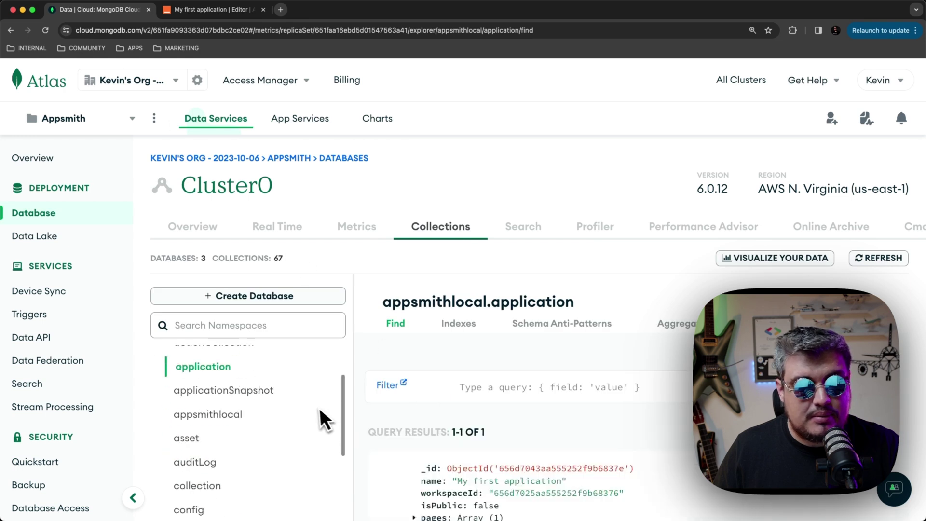
pyautogui.scroll(-3, 321, 420)
pyautogui.scroll(-4, 333, 416)
pyautogui.scroll(5, 283, 377)
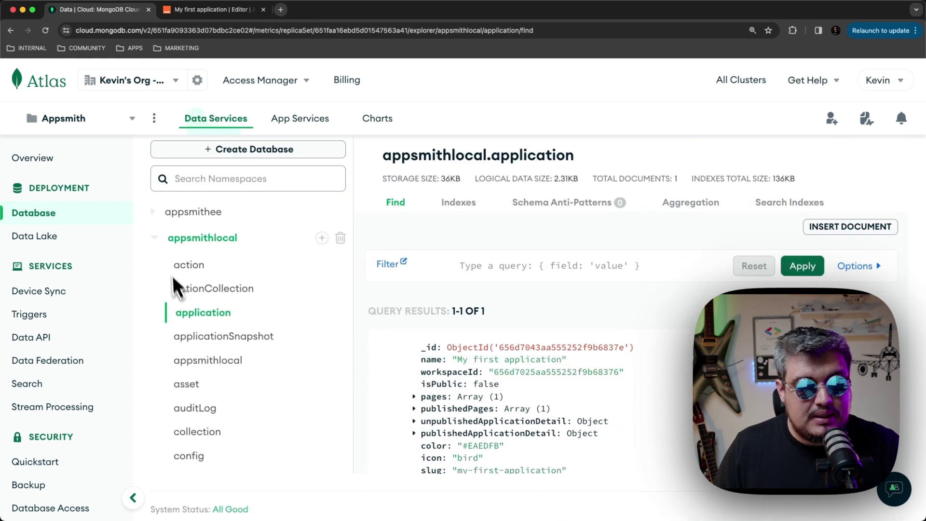
pyautogui.scroll(-4, 239, 329)
pyautogui.scroll(-4, 239, 329)
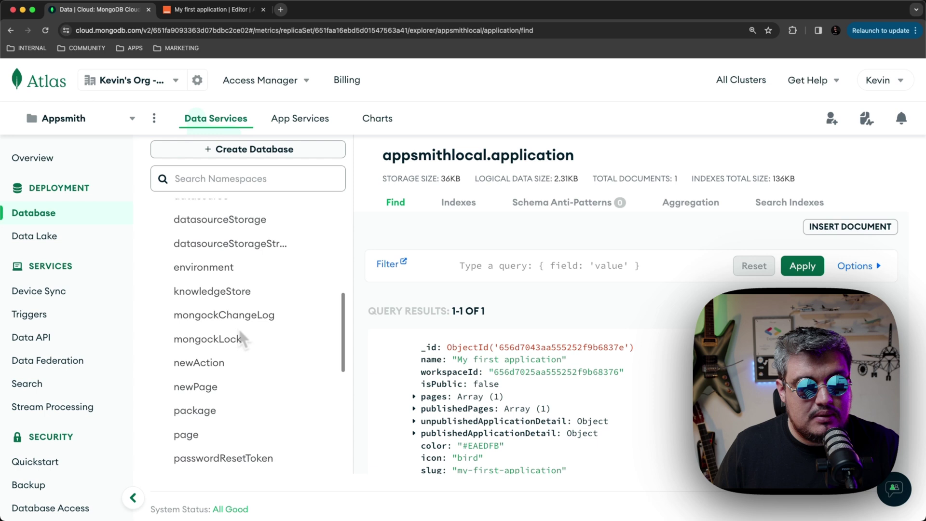
pyautogui.scroll(1, 238, 328)
pyautogui.scroll(2, 232, 335)
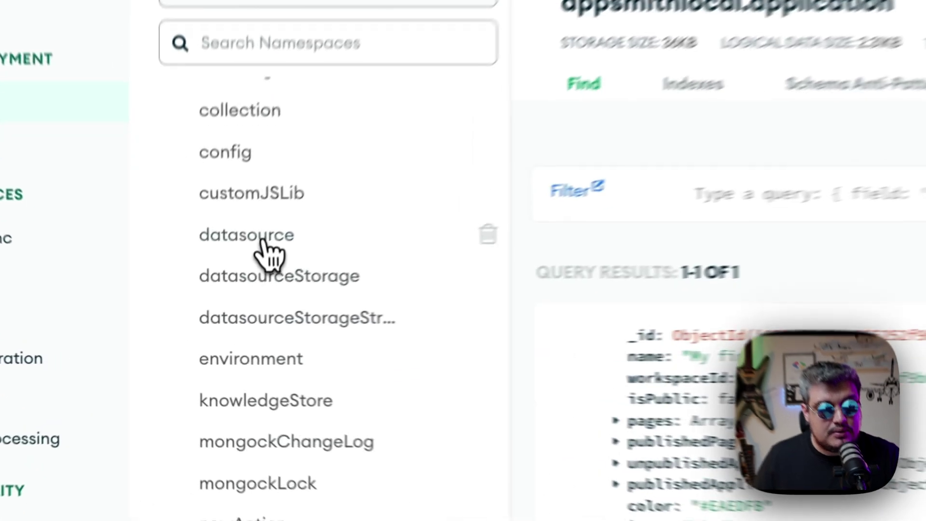
pyautogui.click(200, 291)
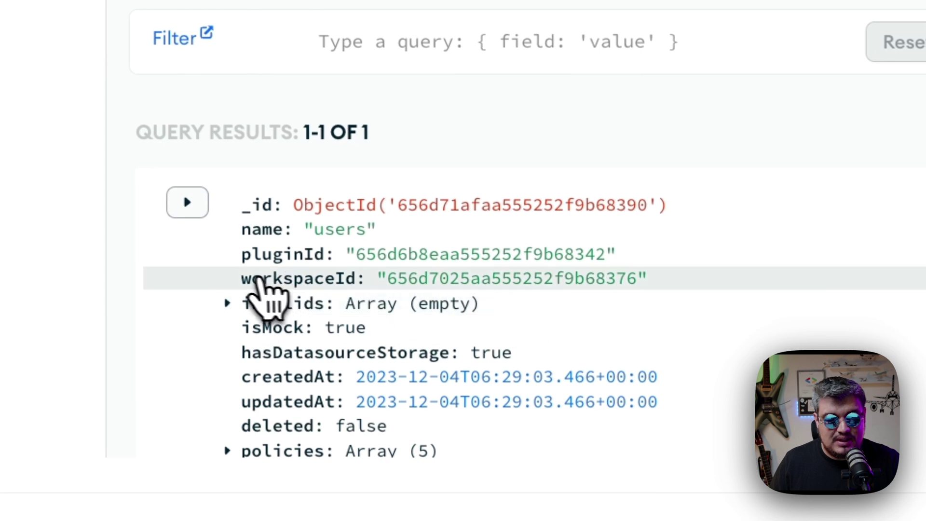
pyautogui.scroll(-2, 254, 294)
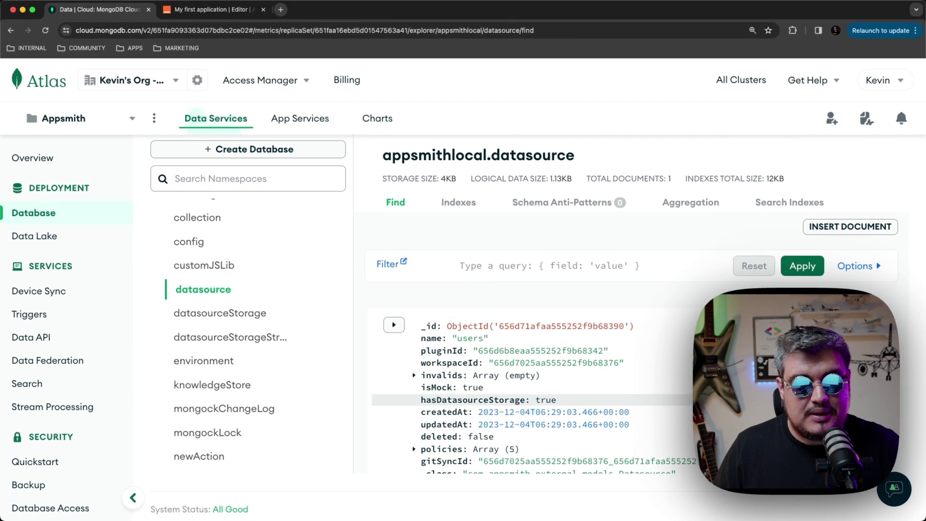
# - Switch back to the Appsmith editor tab showing the users datasource's public.users rows
pyautogui.click(212, 13)
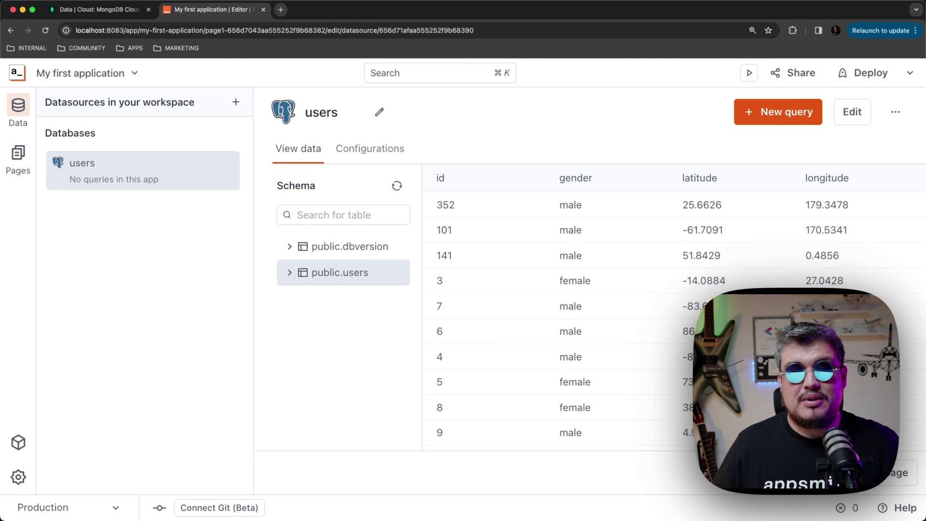